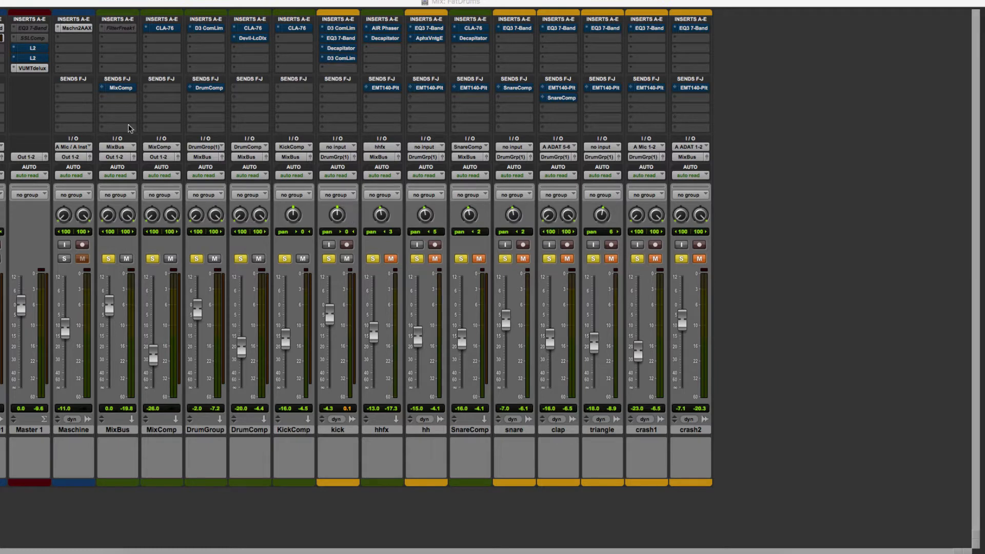
Open the VUMTdelux meter on the Master 1 track and examine the VU level during playback
click(28, 69)
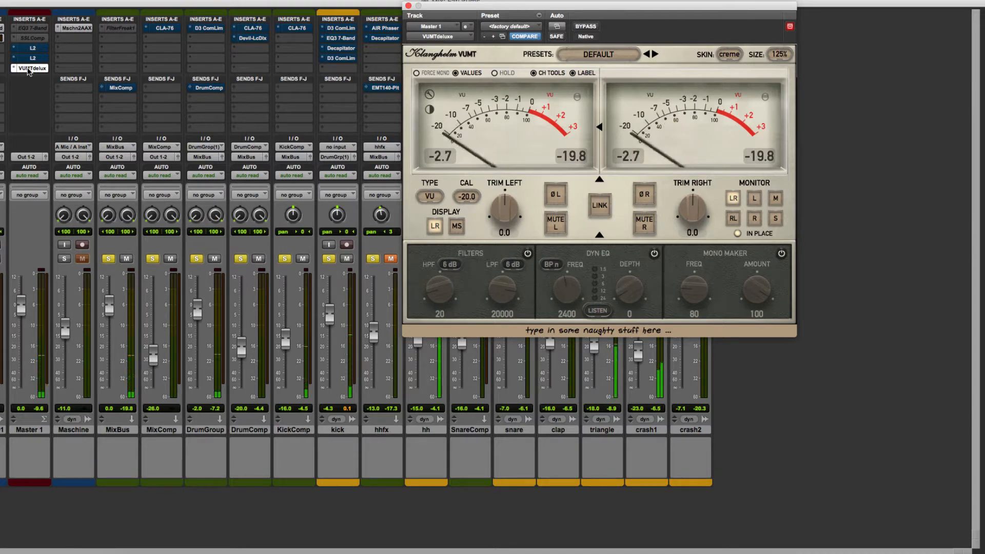
click(479, 129)
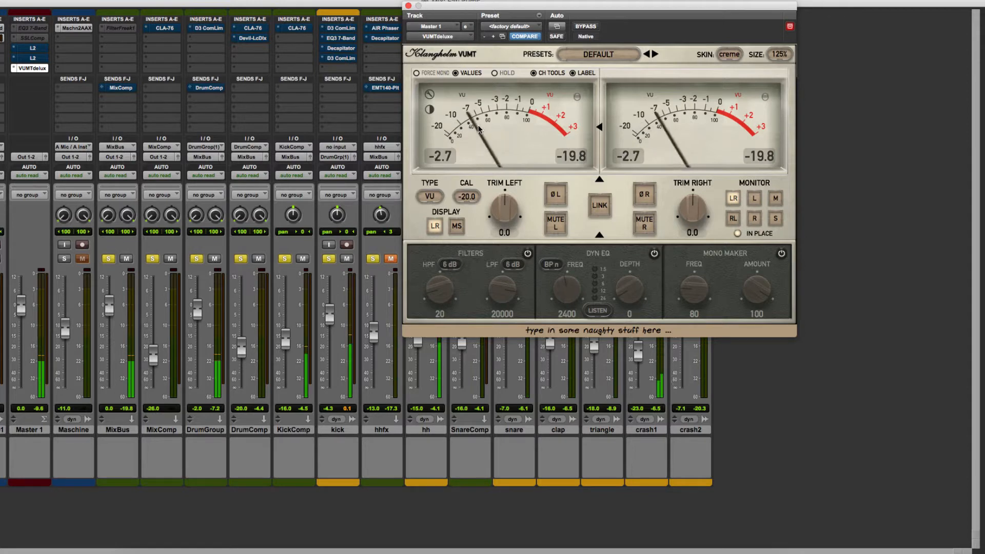
click(478, 124)
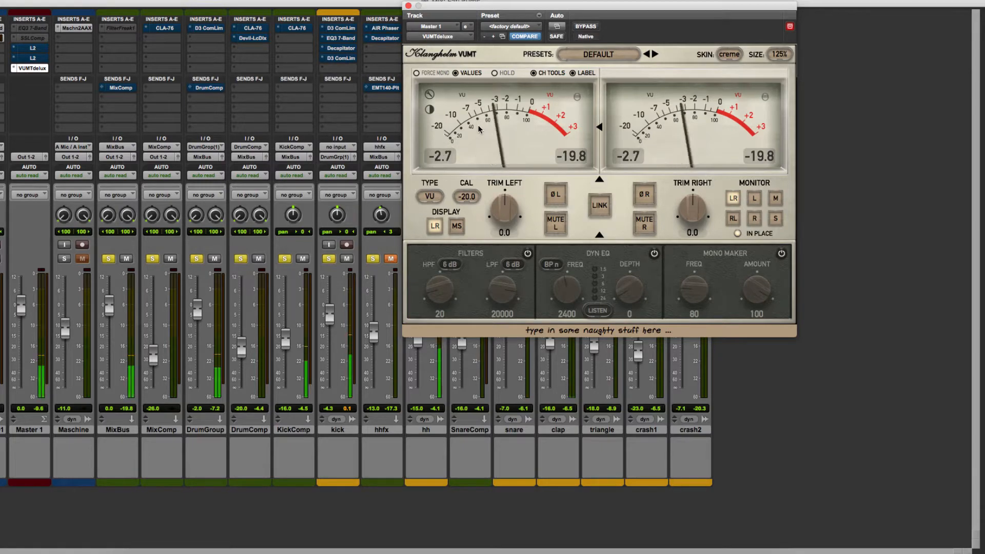
click(479, 129)
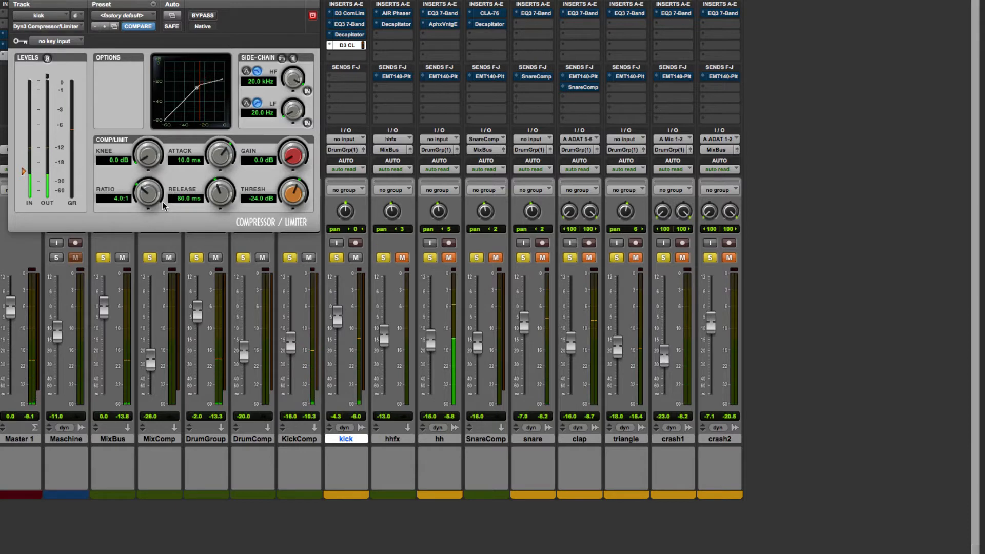
Set the kick track's compressor to a 5.0 ms release, 300 ms attack and 3.0 dB gain
drag(213, 196, 213, 287)
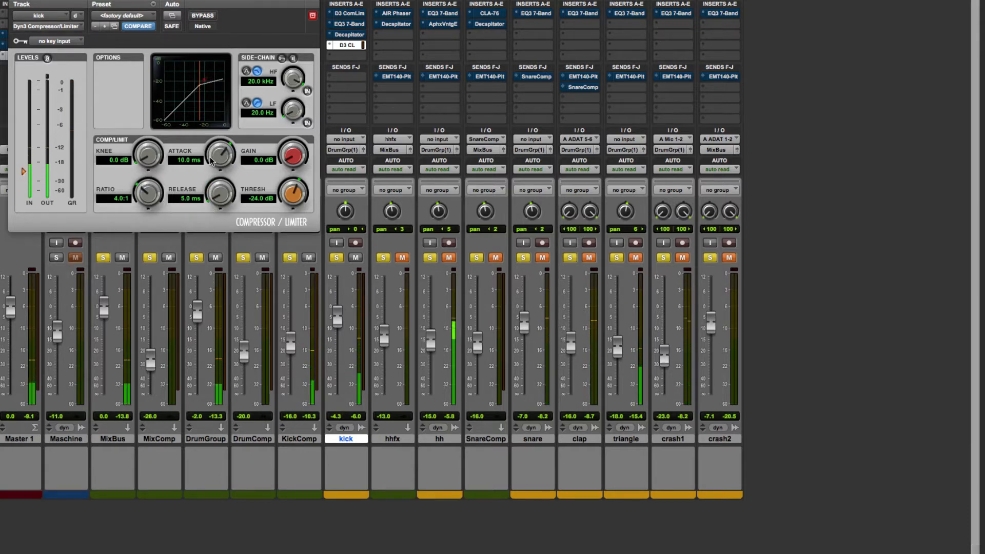
drag(209, 169, 224, 121)
drag(291, 161, 292, 135)
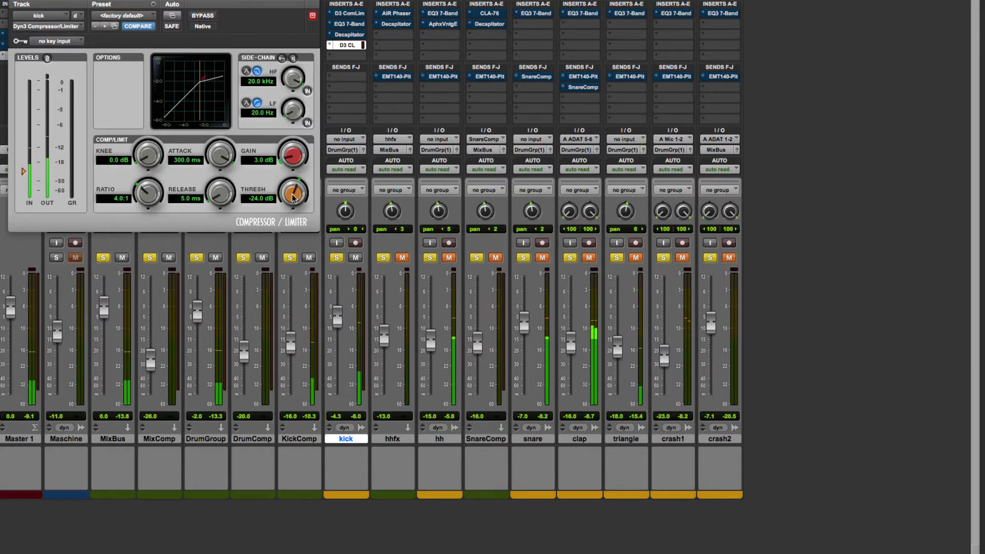
Set the kick compressor's attack to 96.5 ms and threshold to -32.8 dB, and compare the sound with it bypassed
drag(294, 199, 279, 226)
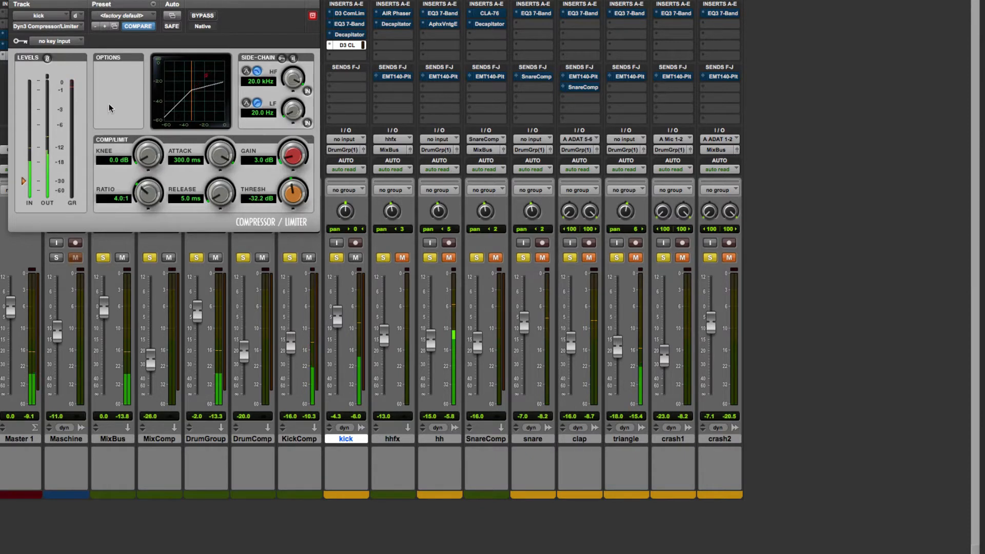
drag(286, 193, 288, 188)
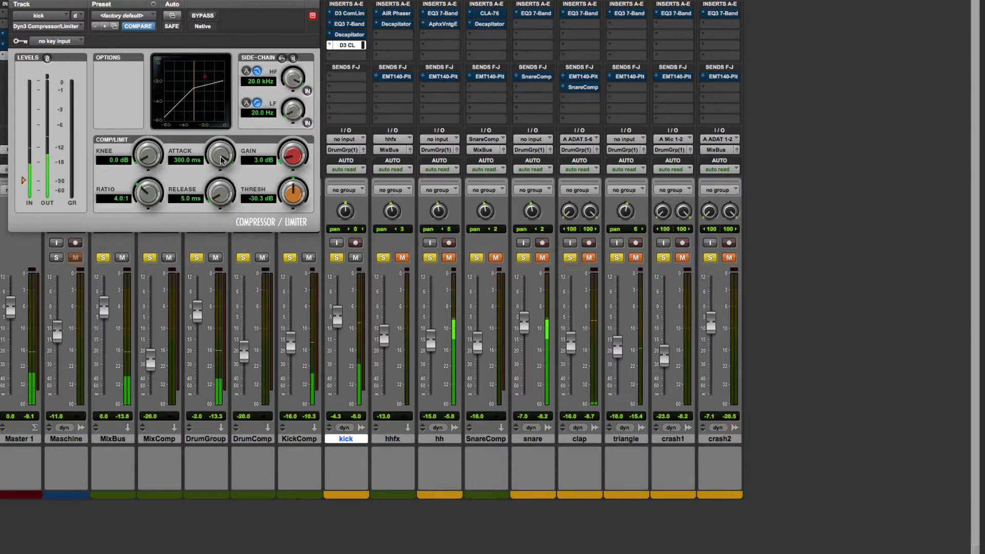
drag(223, 162, 226, 194)
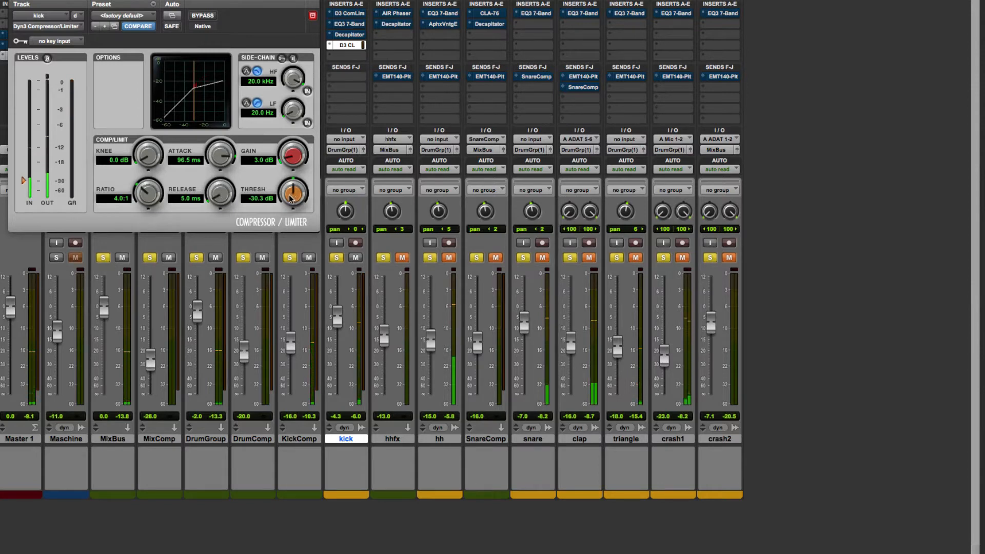
drag(290, 197, 286, 207)
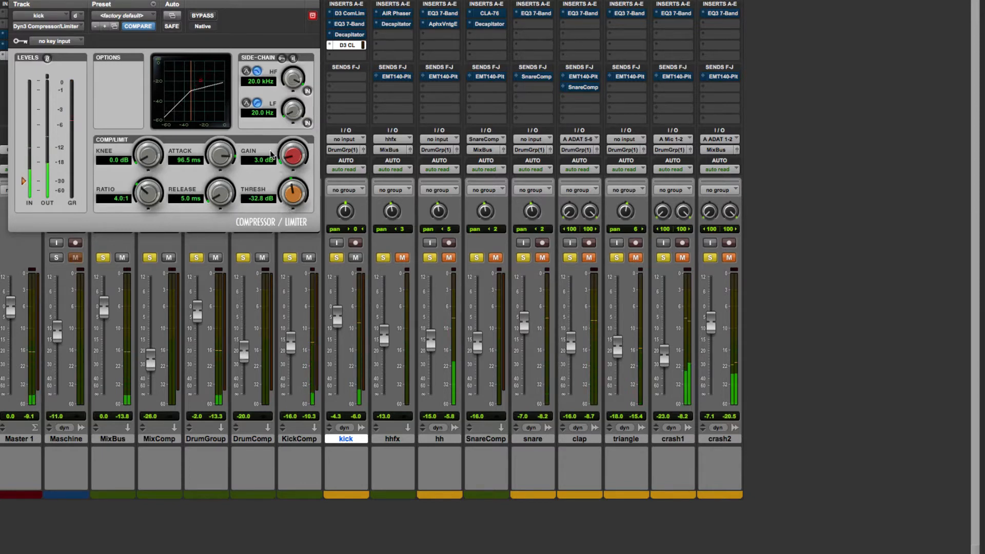
click(204, 16)
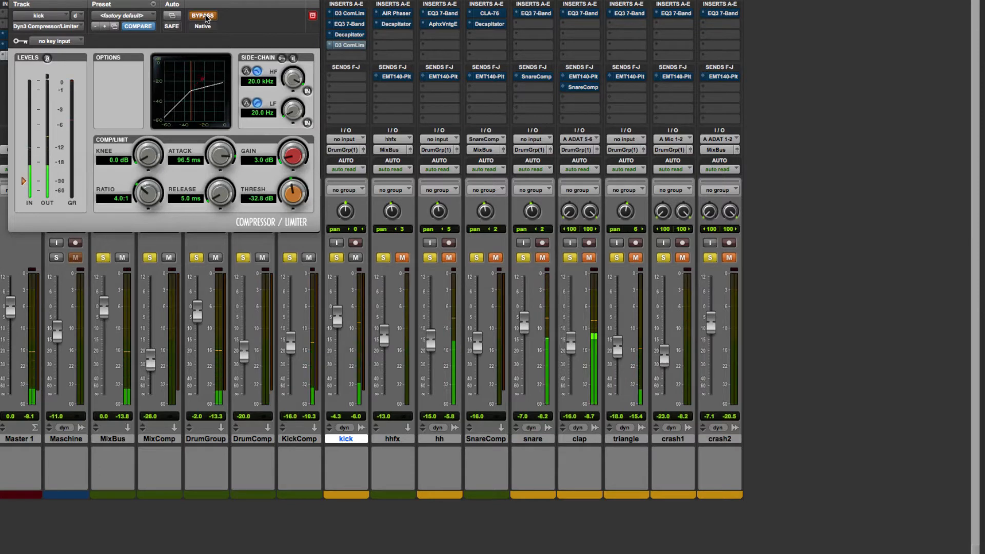
click(204, 15)
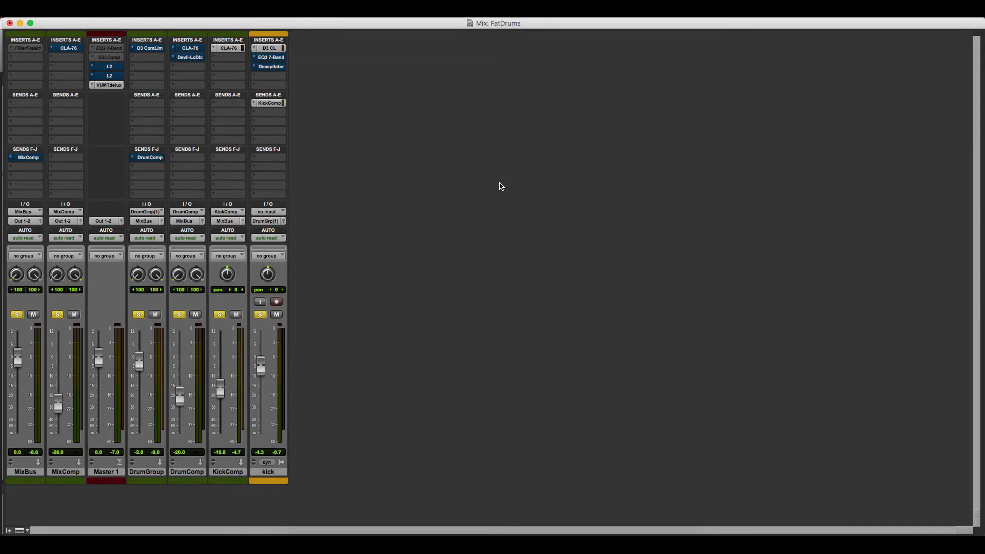
Bring up the settings for creating one new stereo aux input track, and cancel them
key(super+shift+n)
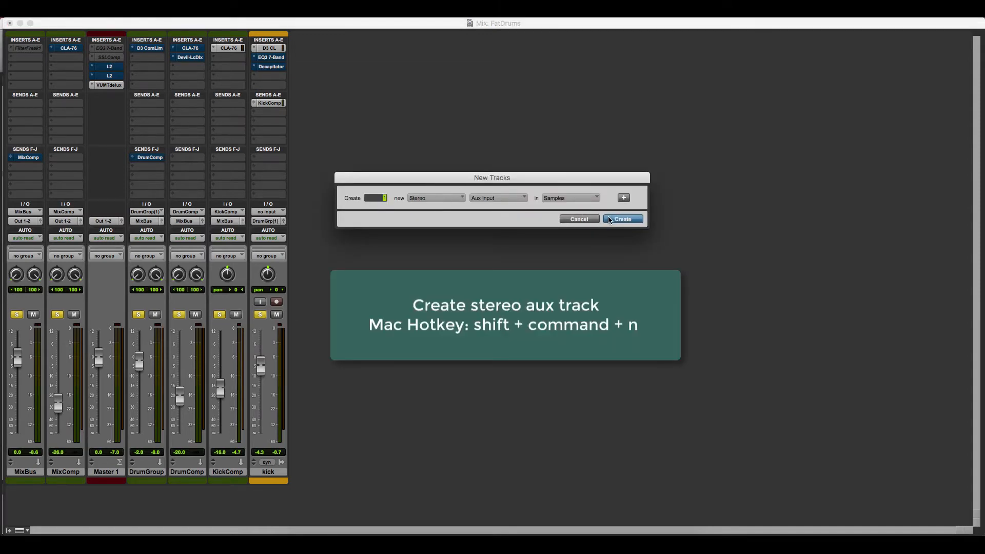
click(579, 219)
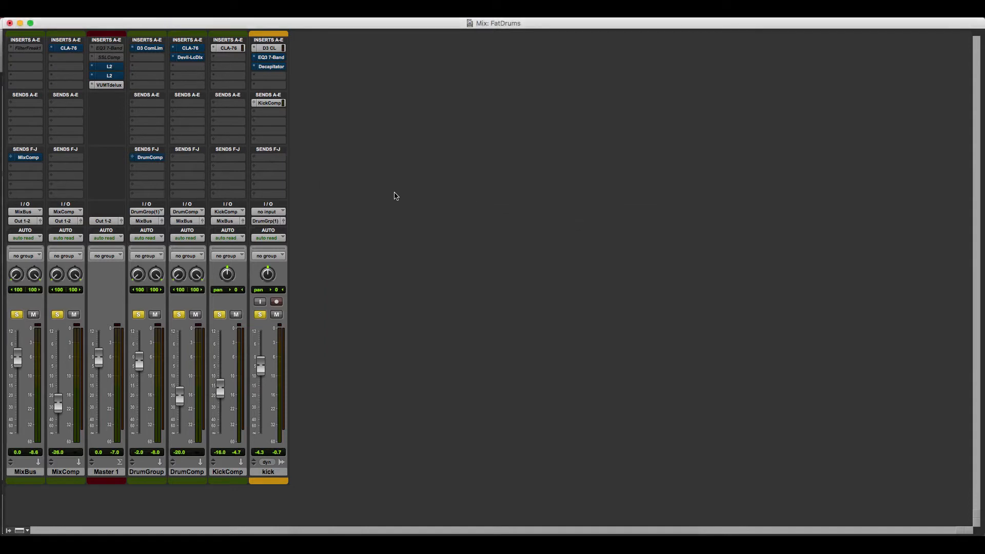
Open the CLA-76 compressor on the KickComp track and check the kick track's send level to KickComp
click(227, 48)
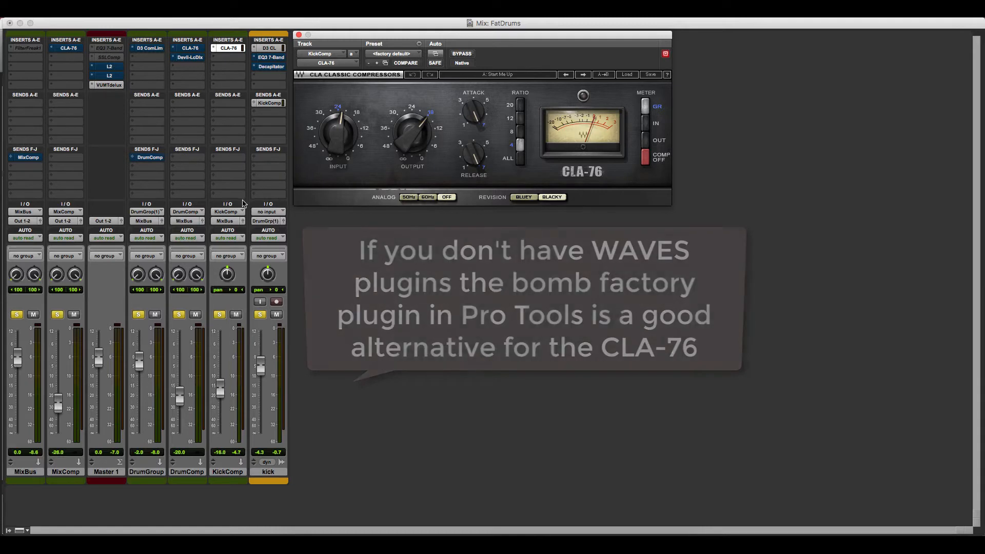
click(269, 105)
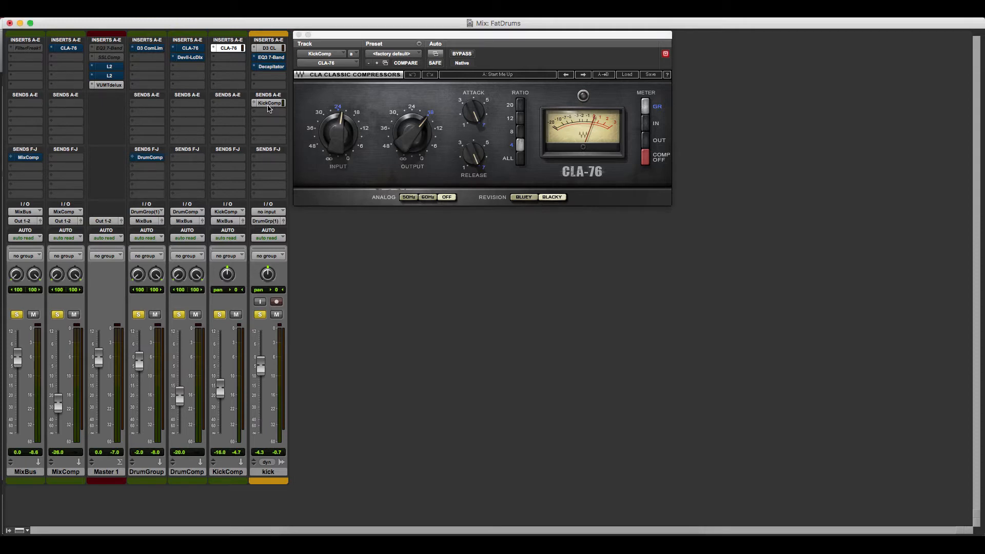
click(269, 104)
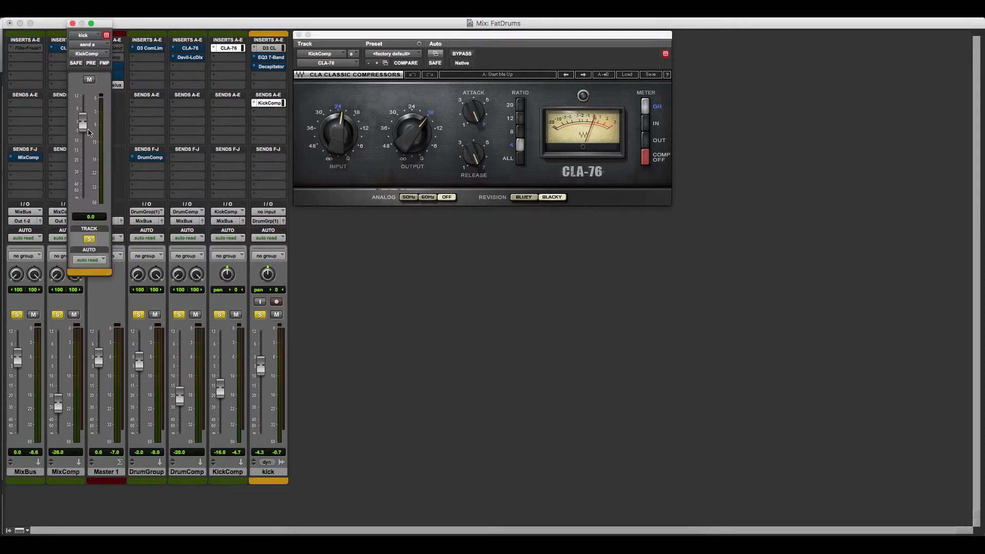
click(73, 23)
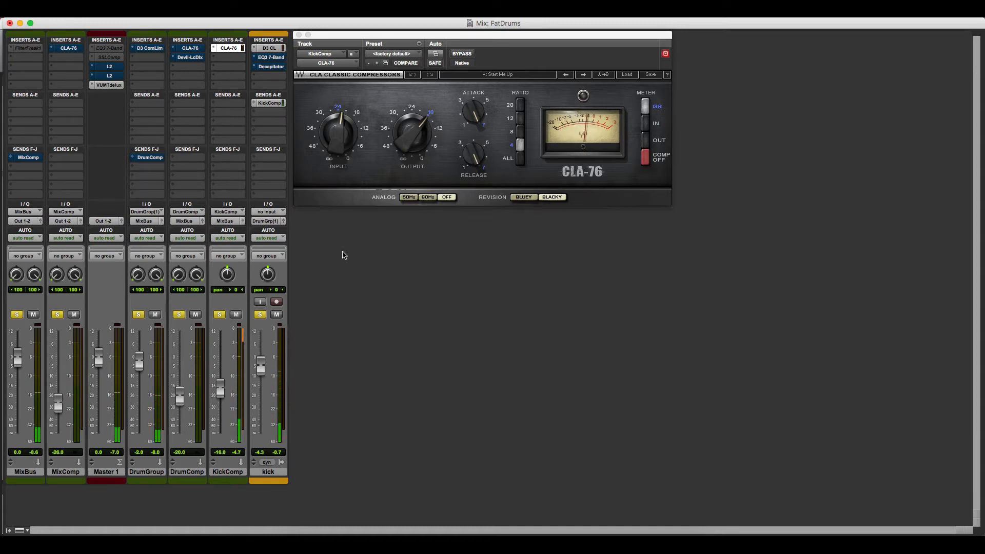
Pull the KickComp fader down to -∞ and raise it back to -16.0 dB to compare the parallel compression blend
drag(220, 389, 218, 505)
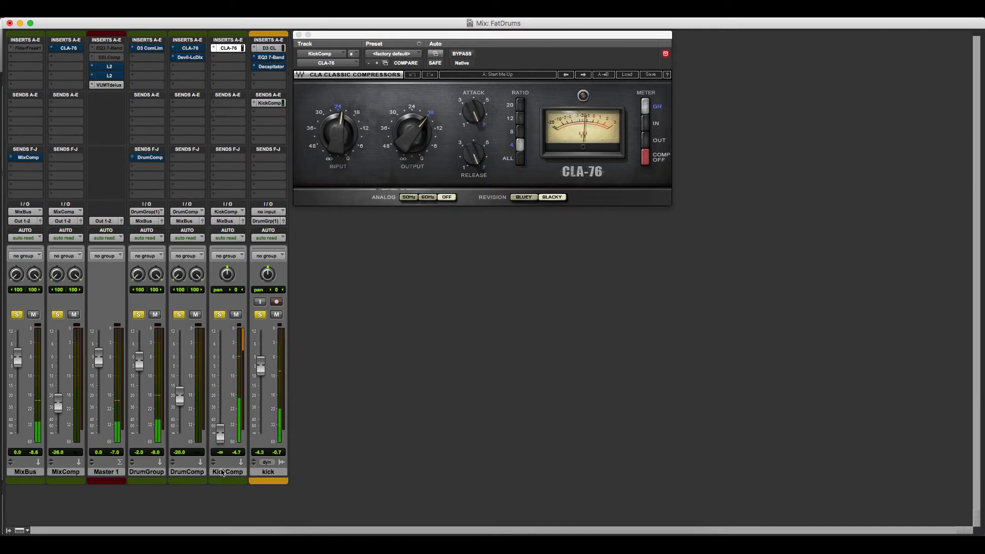
key(XF86AudioLowerVolume)
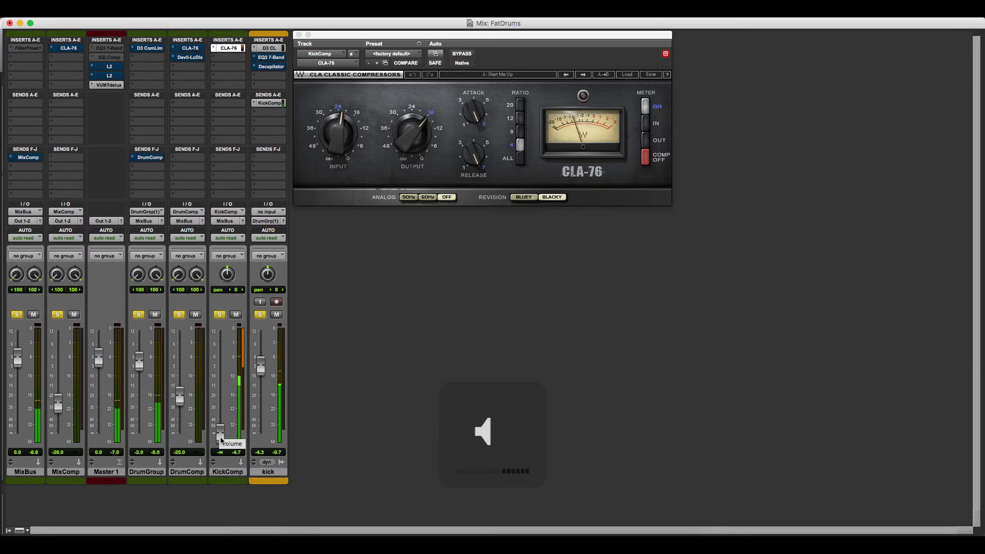
drag(220, 440, 249, 17)
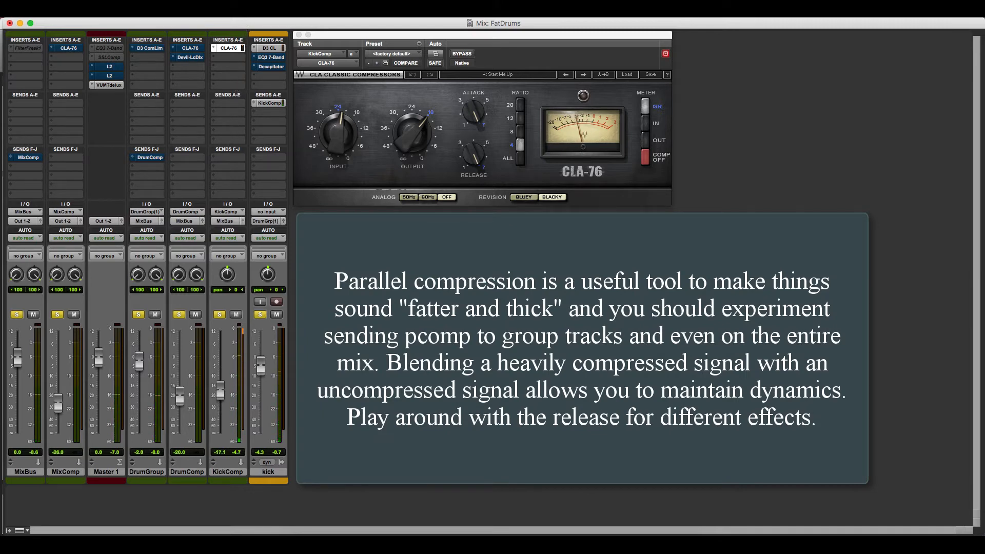
drag(222, 392, 223, 374)
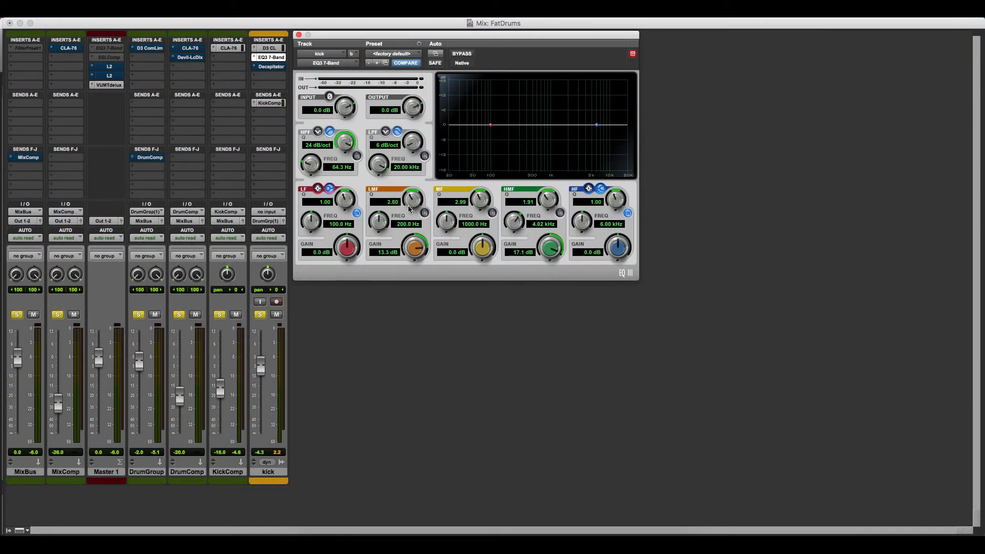
Enable the LMF band of the kick's EQ3 7-Band and cut 2.1 dB at 246.5 Hz with a Q of 2.99
drag(410, 207, 412, 176)
click(425, 213)
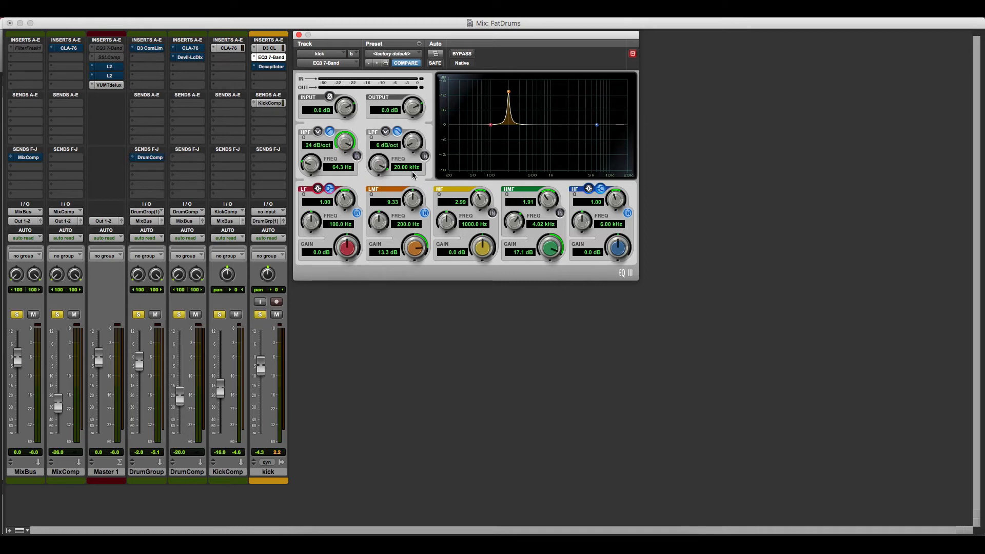
drag(413, 181, 414, 211)
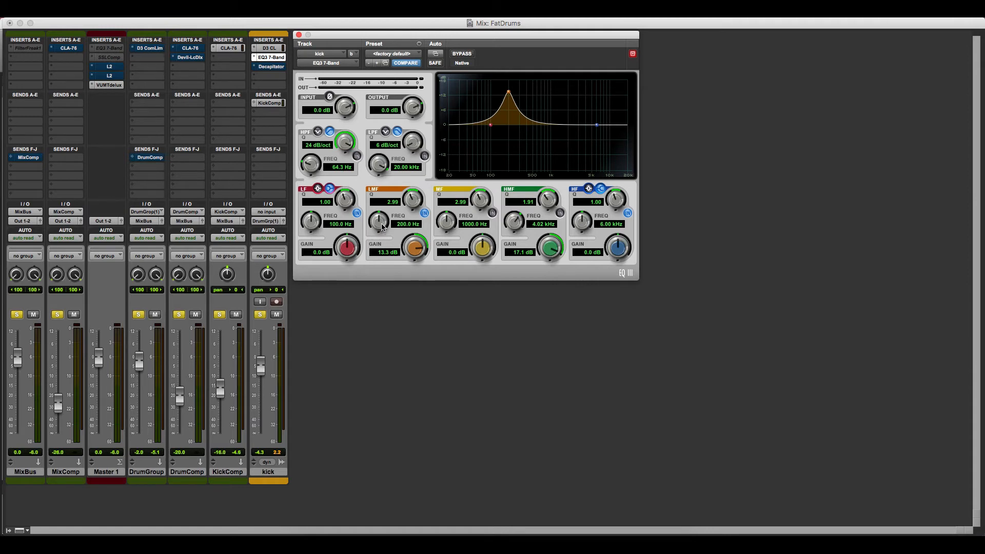
mouse_move(382, 227)
mouse_down()
mouse_move(390, 212)
mouse_move(377, 239)
mouse_up()
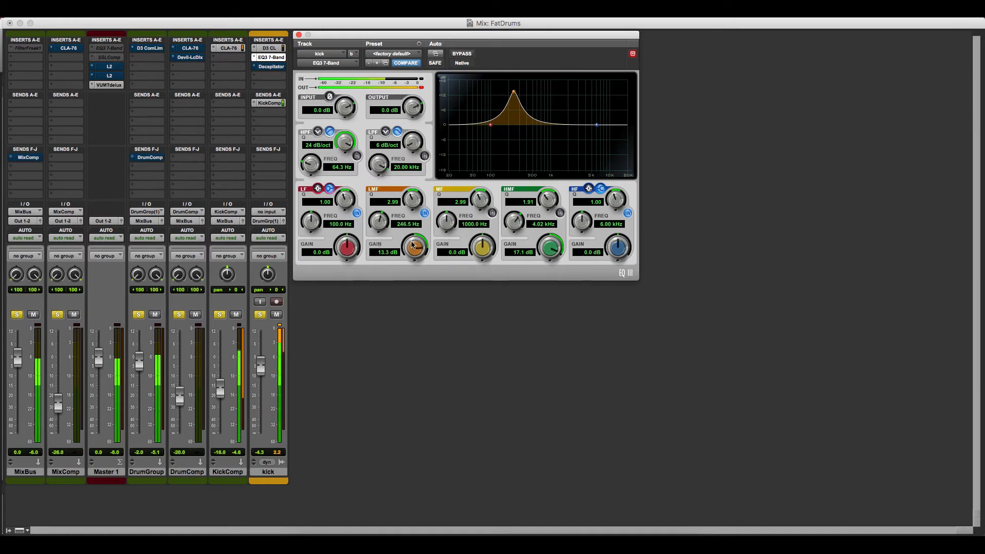
drag(412, 247, 405, 358)
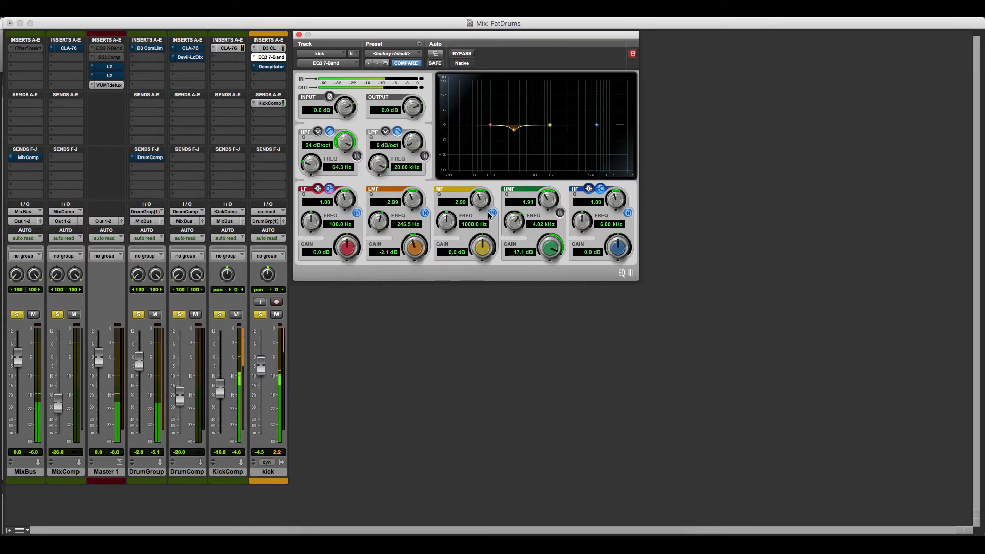
Use the kick EQ's MF band to cut 2.0 dB at 357.2 Hz, and compare the sound with the EQ bypassed
drag(487, 249, 419, 275)
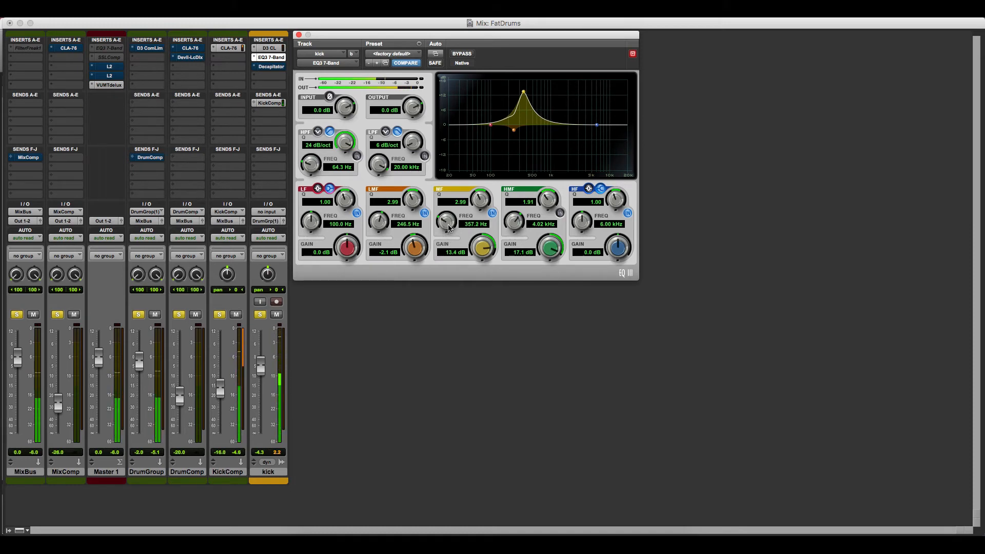
drag(483, 258, 481, 308)
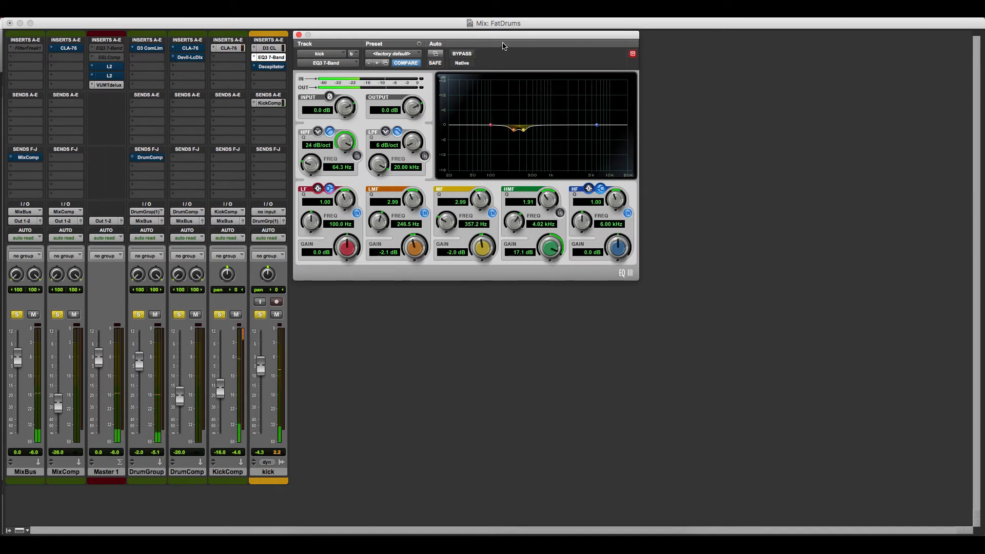
click(461, 54)
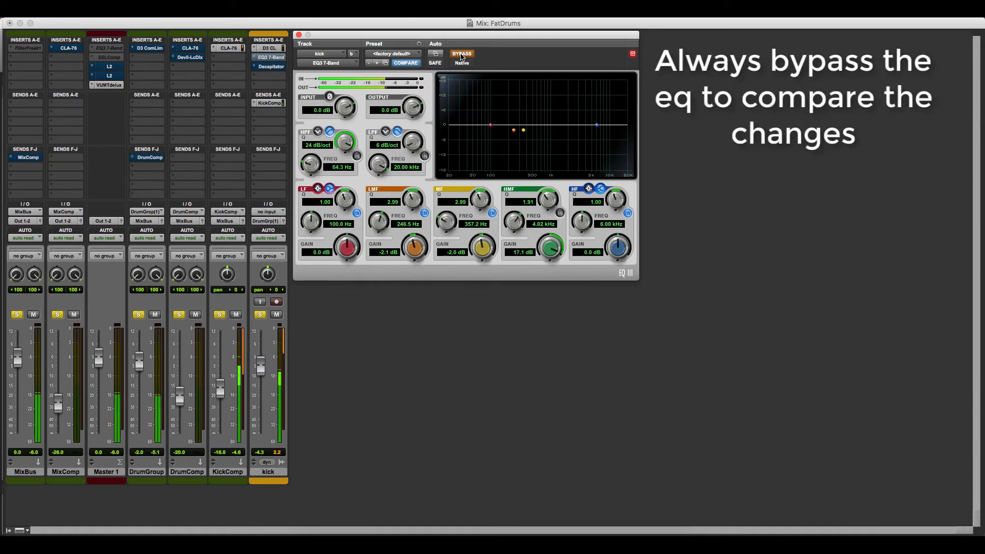
click(461, 54)
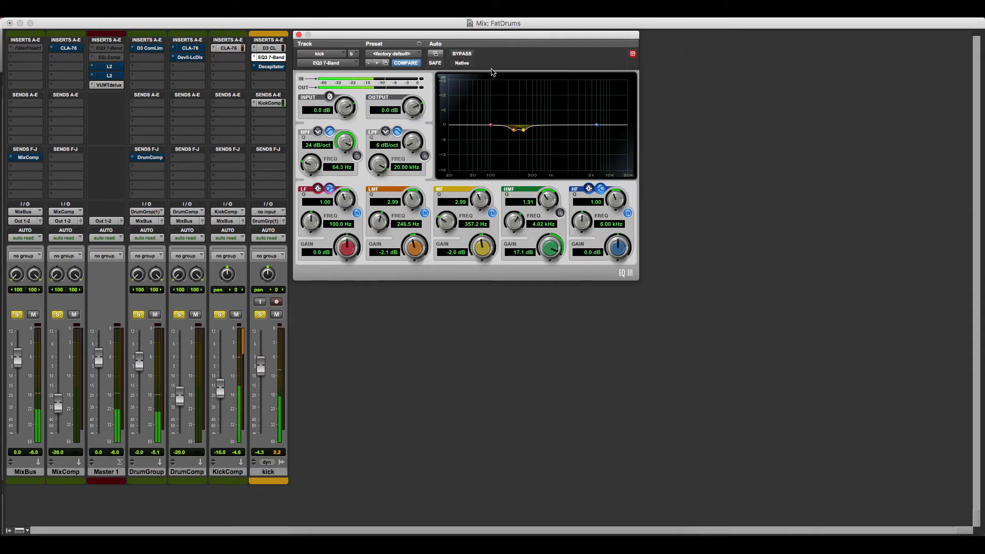
Enable the kick EQ's HMF band with a 2.0 dB boost at 4.02 kHz, and compare the sound with the EQ bypassed
click(559, 212)
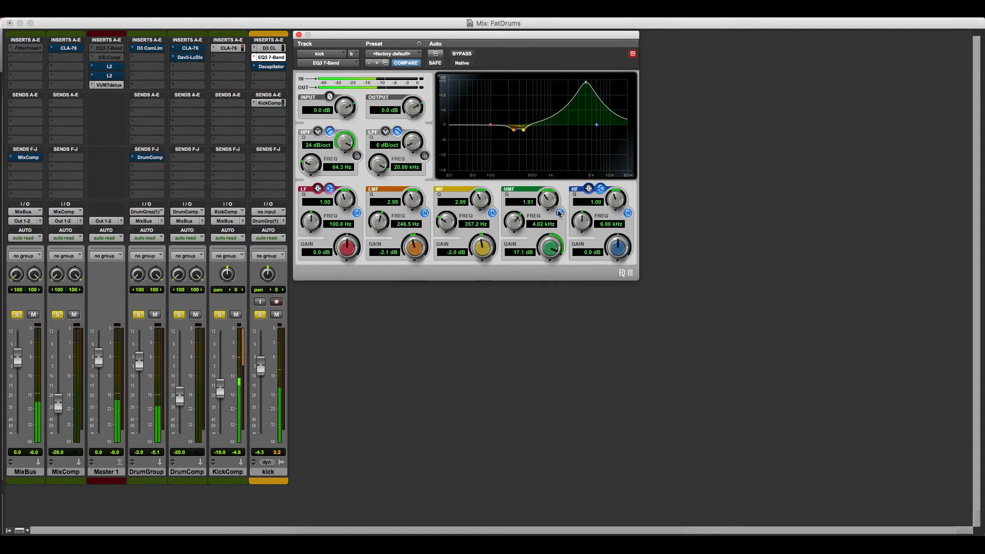
drag(549, 252, 551, 318)
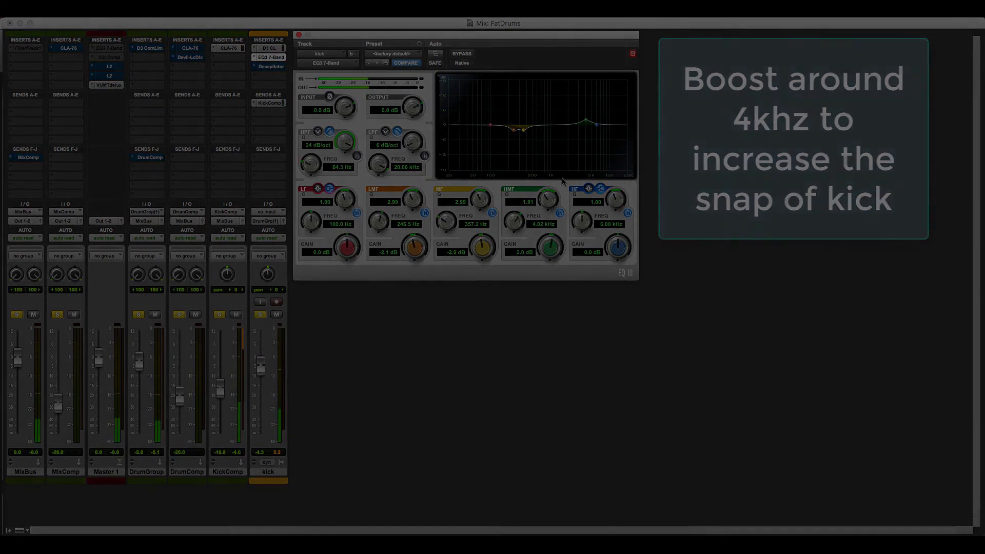
click(462, 55)
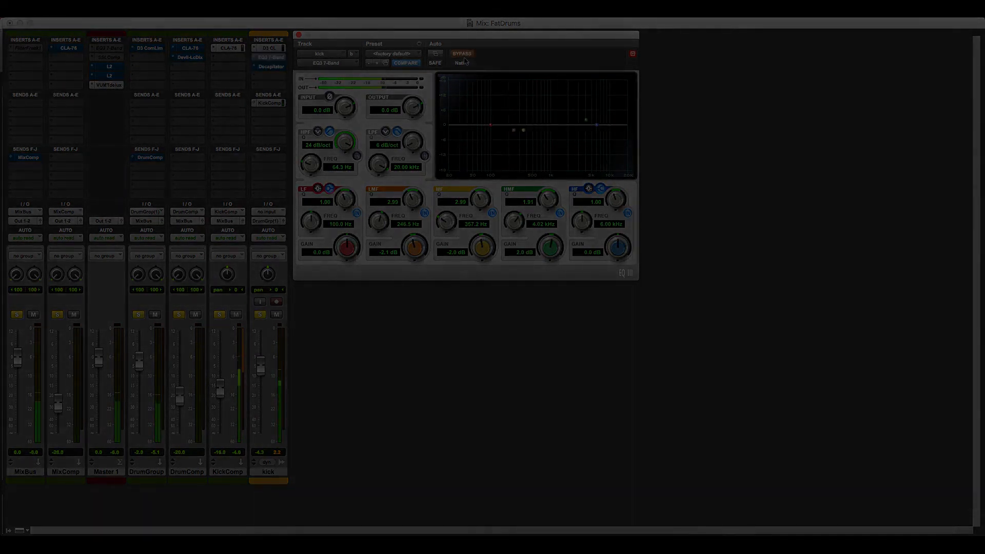
click(463, 55)
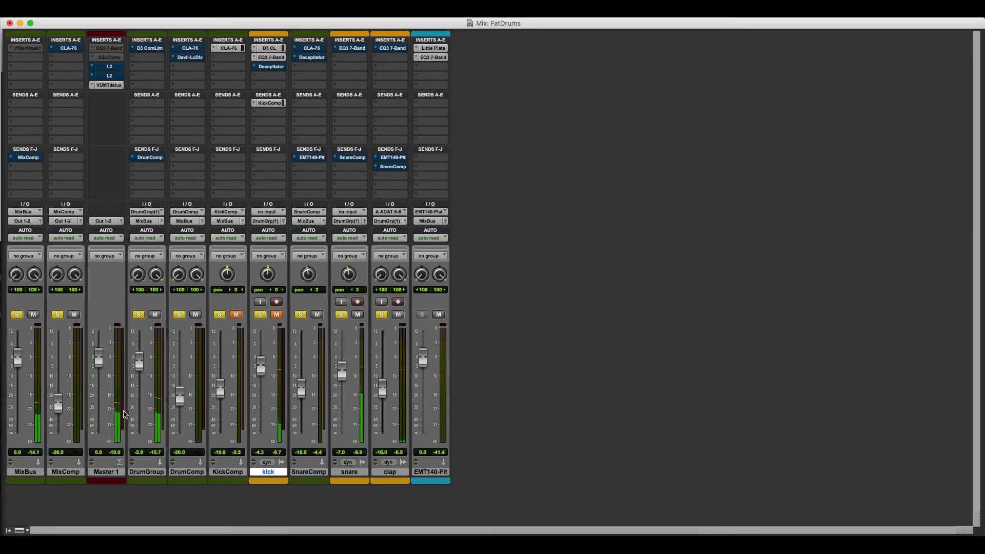
Unmute the kick track
click(277, 315)
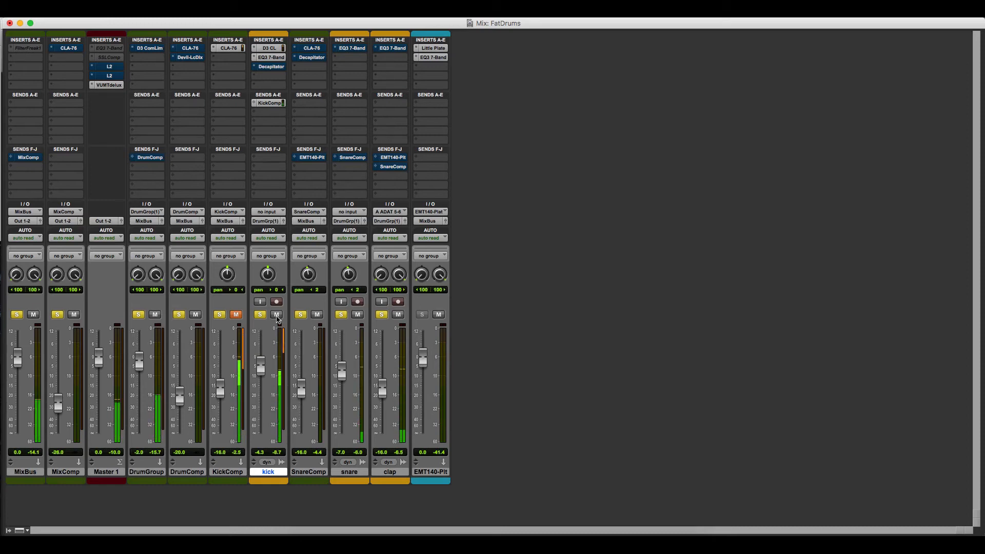
With the kick and clap muted, activate the snare's EQ3 7-Band and compare its 100 Hz high-pass filter off and on
click(276, 317)
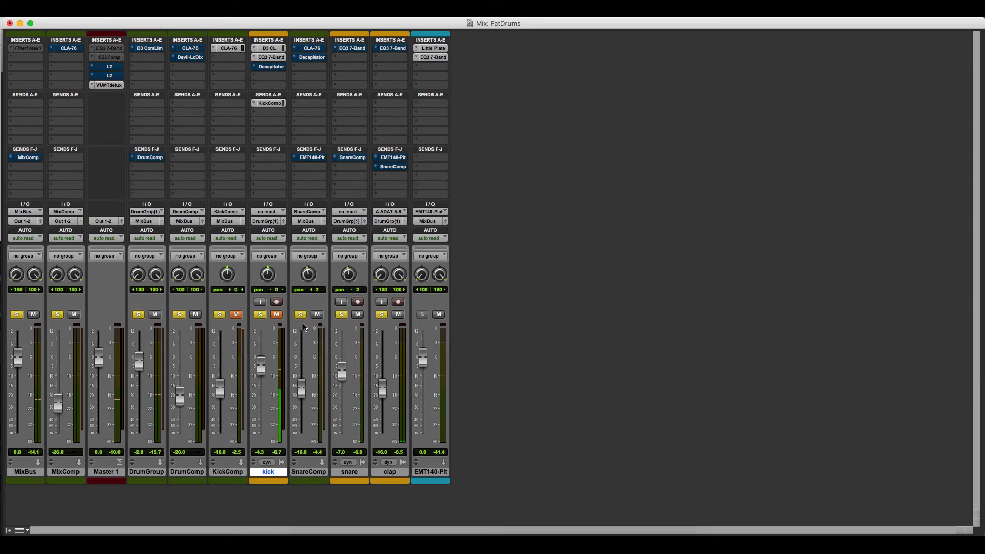
click(398, 315)
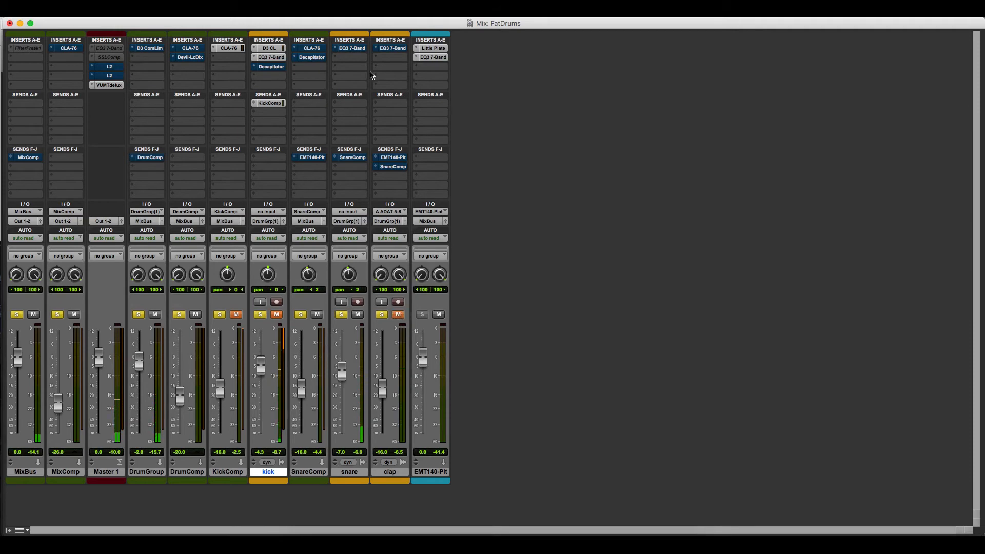
click(354, 51)
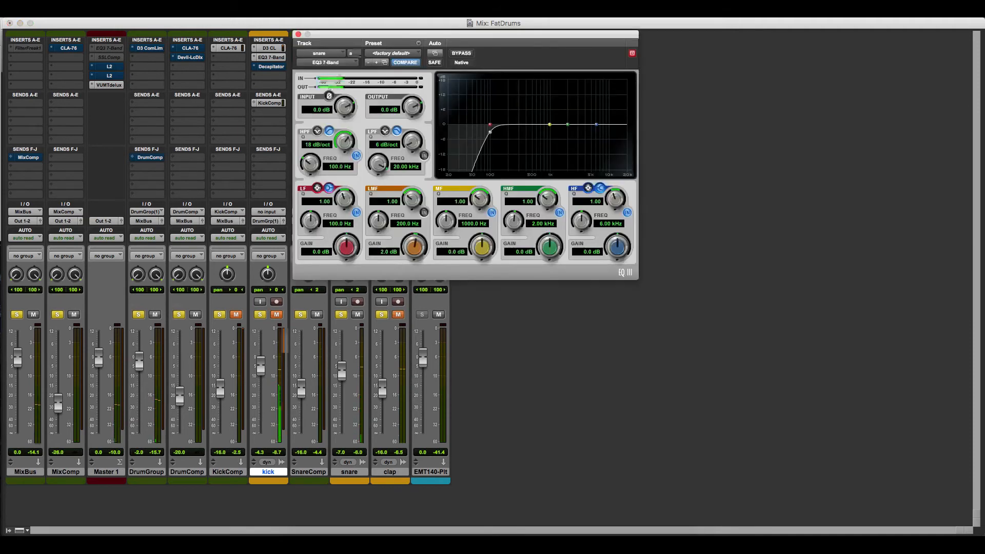
click(356, 156)
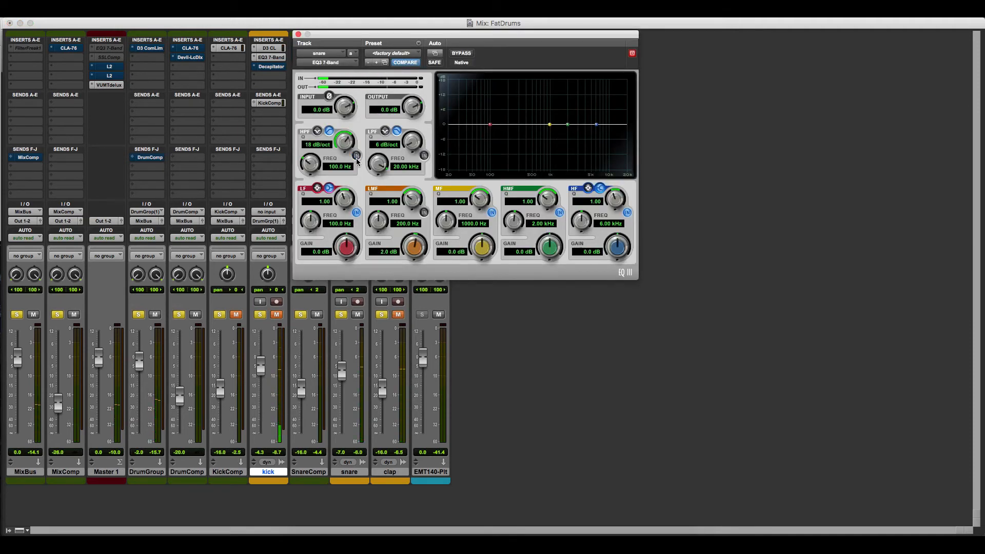
click(357, 160)
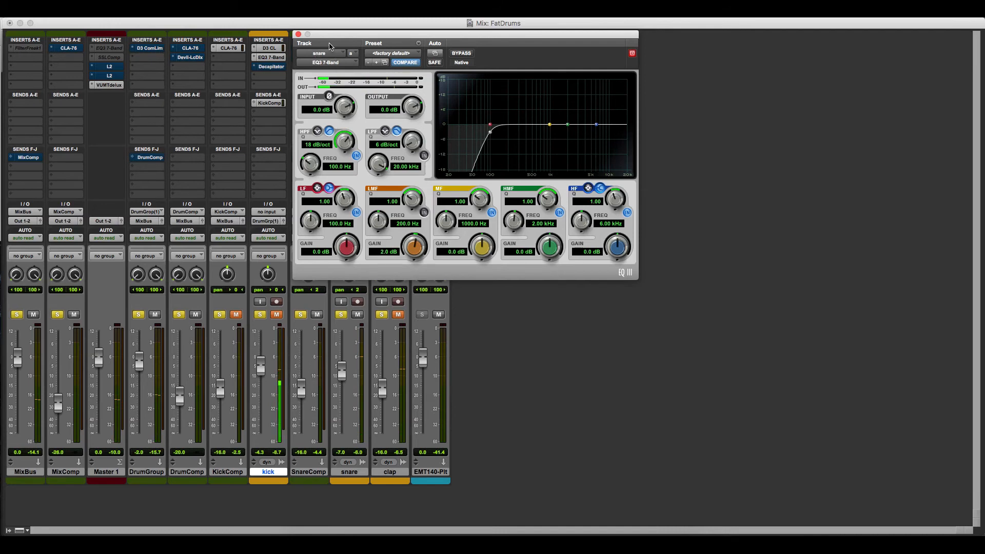
click(298, 34)
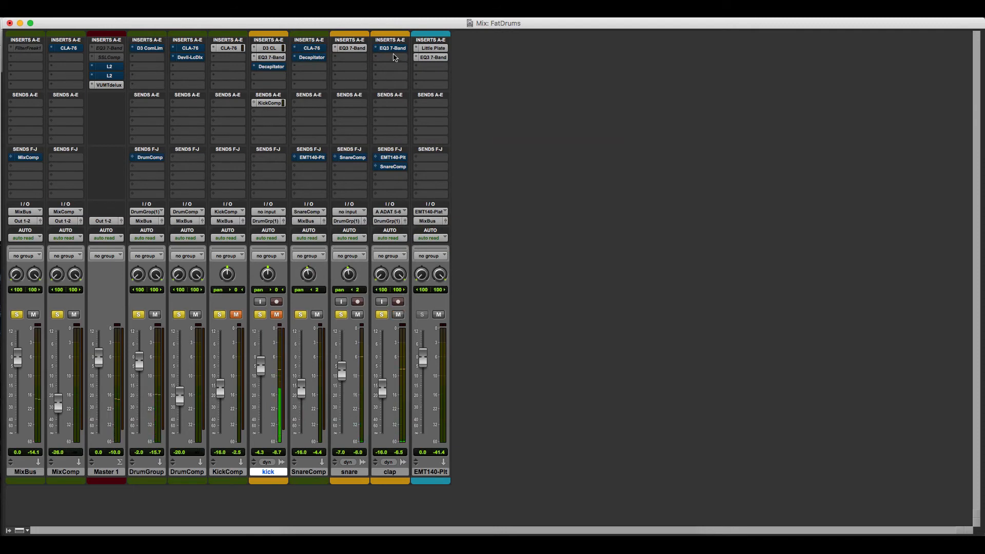
Activate the clap's EQ3 7-Band with its 18 dB/oct high-pass filter at 877.5 Hz
click(393, 49)
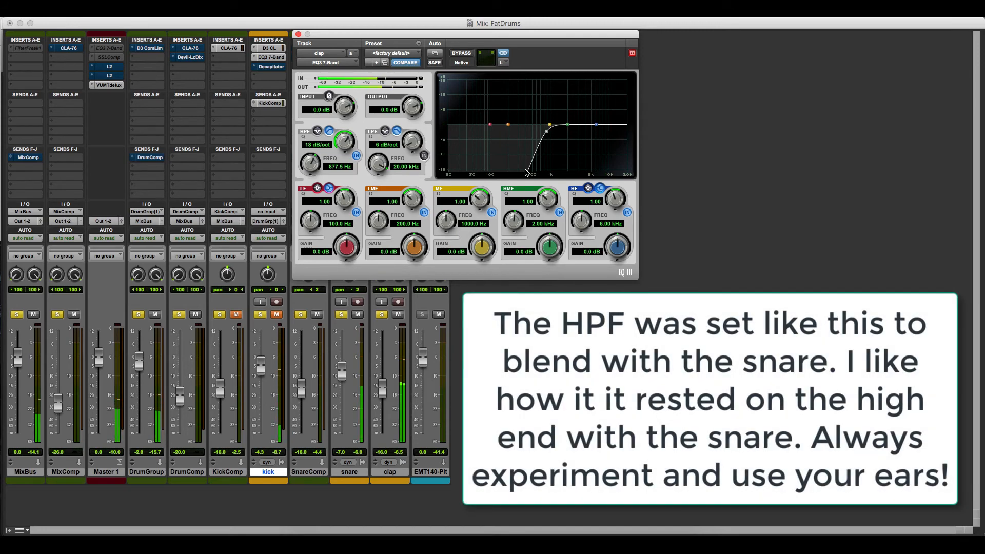
click(299, 35)
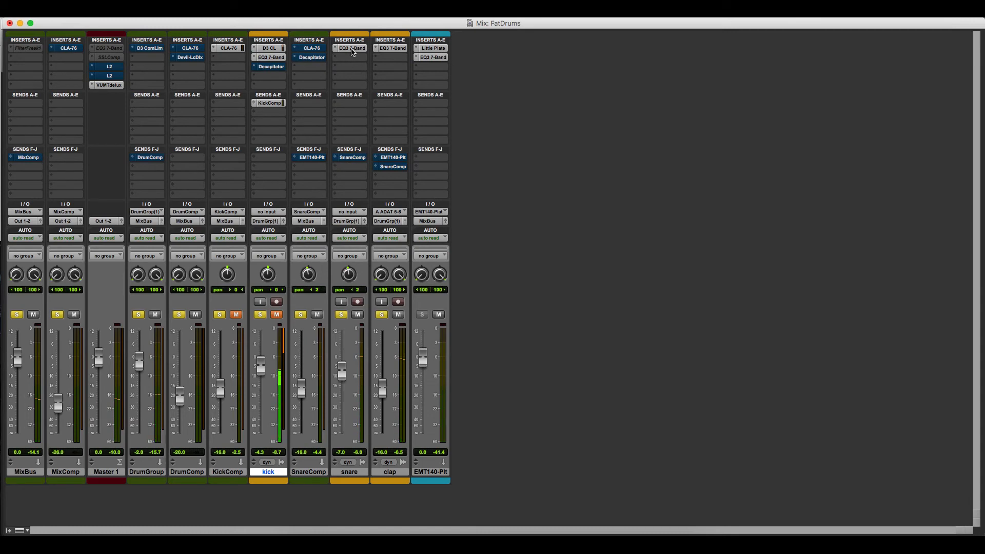
Try a 7.8 dB boost at 200 Hz with the snare EQ's LMF band, reduce it to about 2 dB, and switch the band off
click(351, 49)
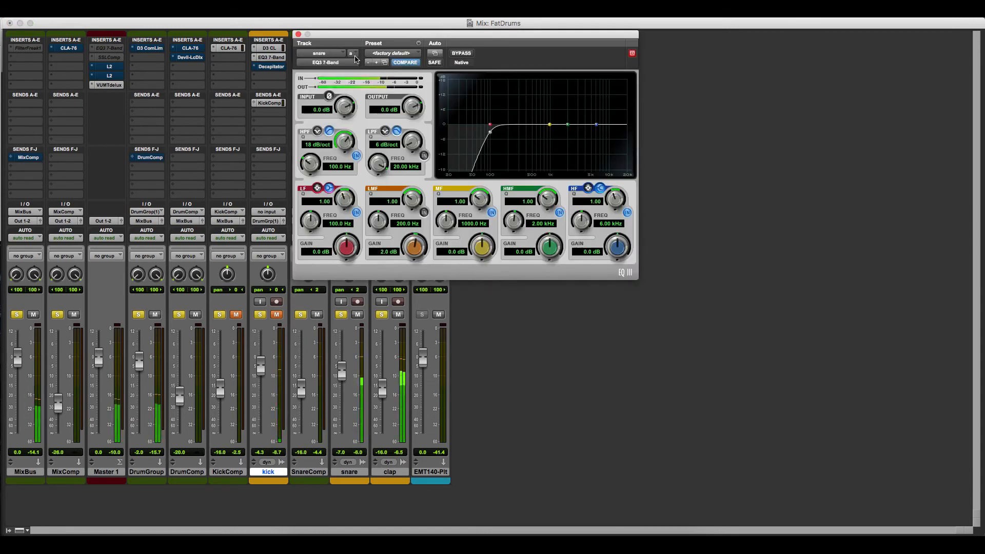
click(424, 212)
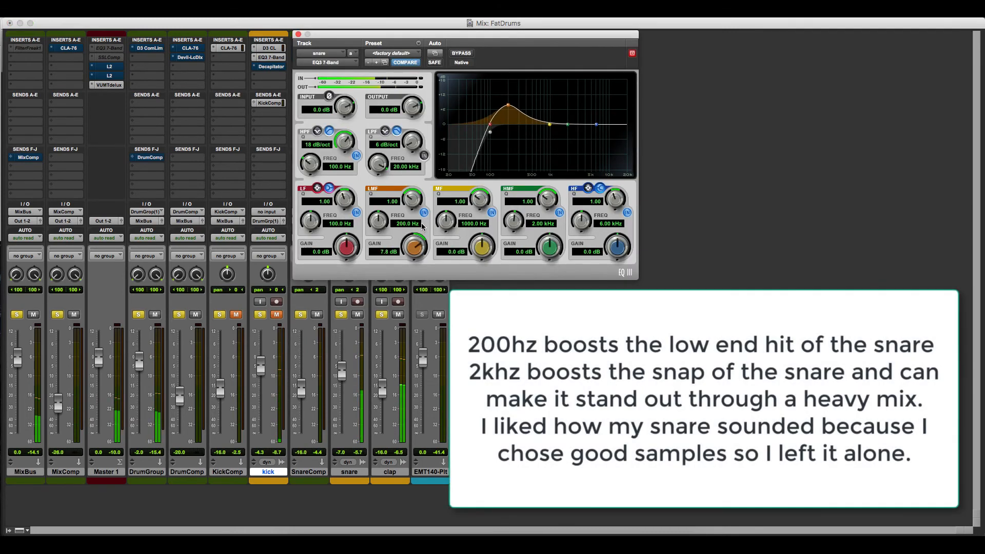
drag(421, 224, 414, 269)
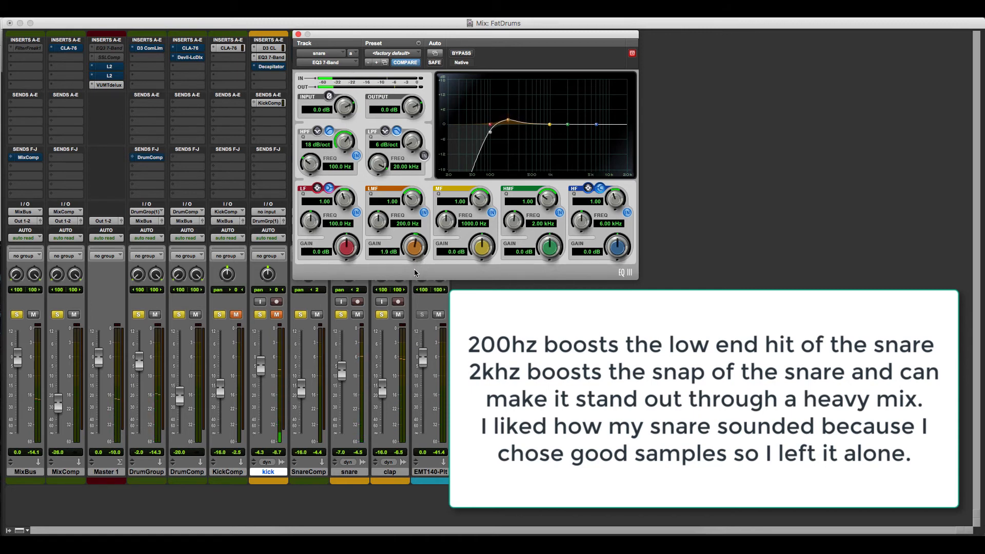
click(424, 214)
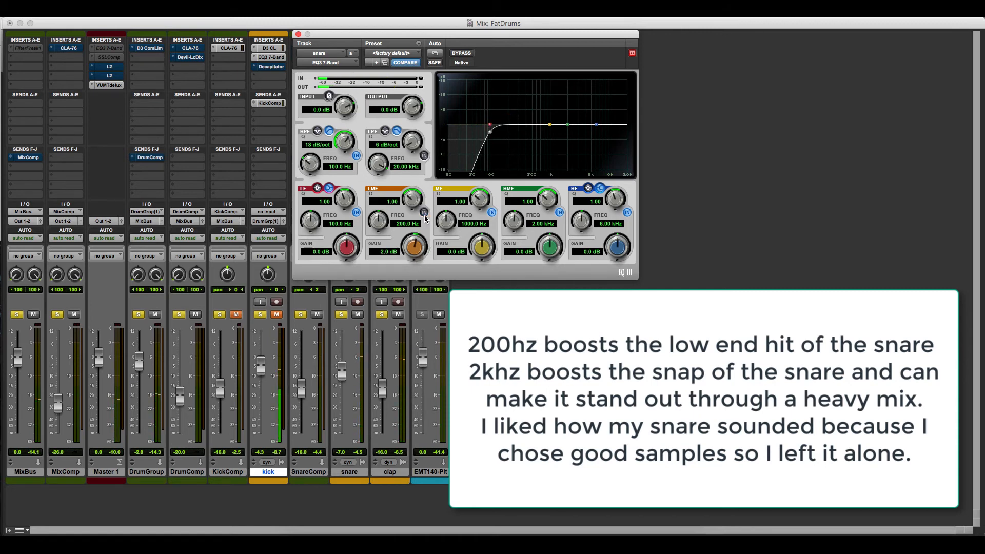
click(424, 214)
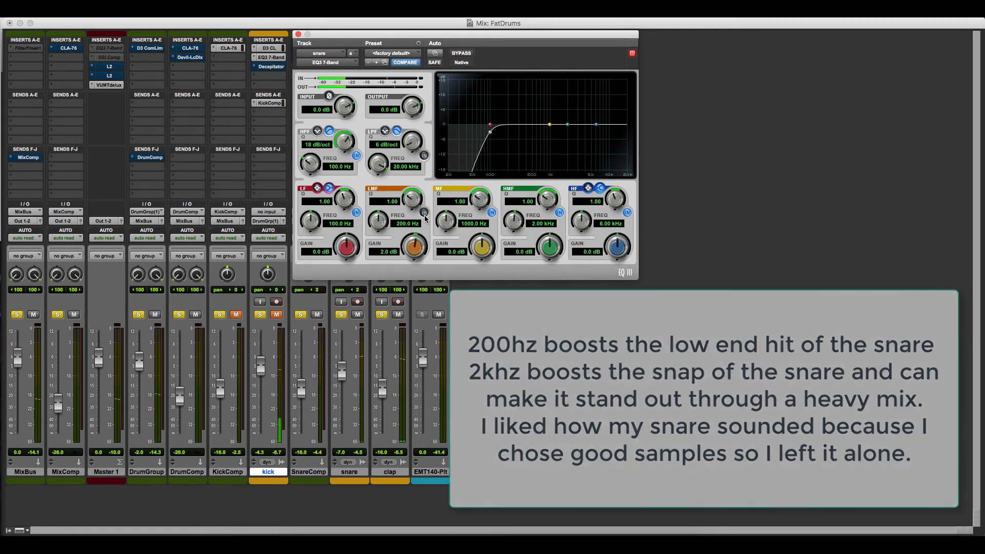
click(298, 34)
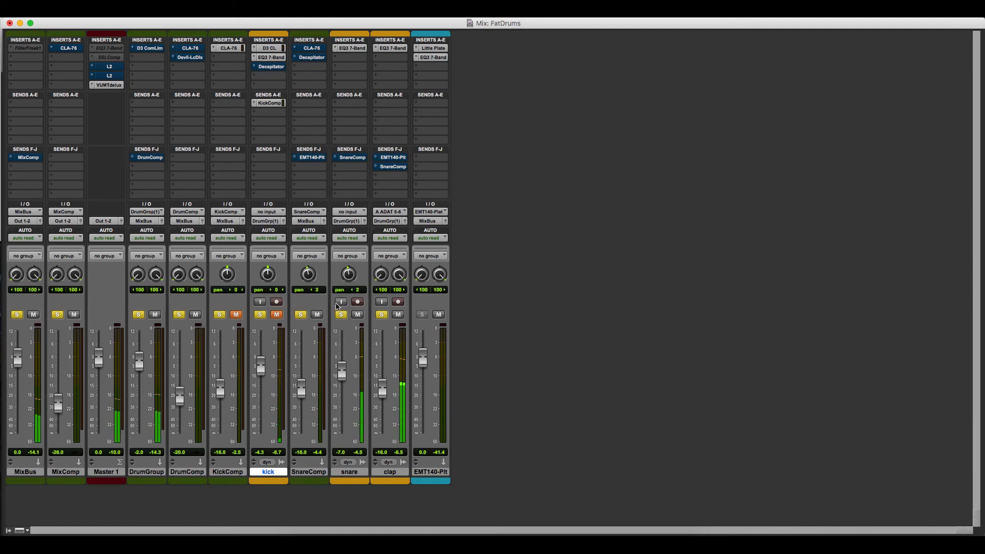
Activate the SnareComp sends on the snare and clap, and enable the CLA-76 and Decapitator on the SnareComp track
ctrl+super+click(353, 158)
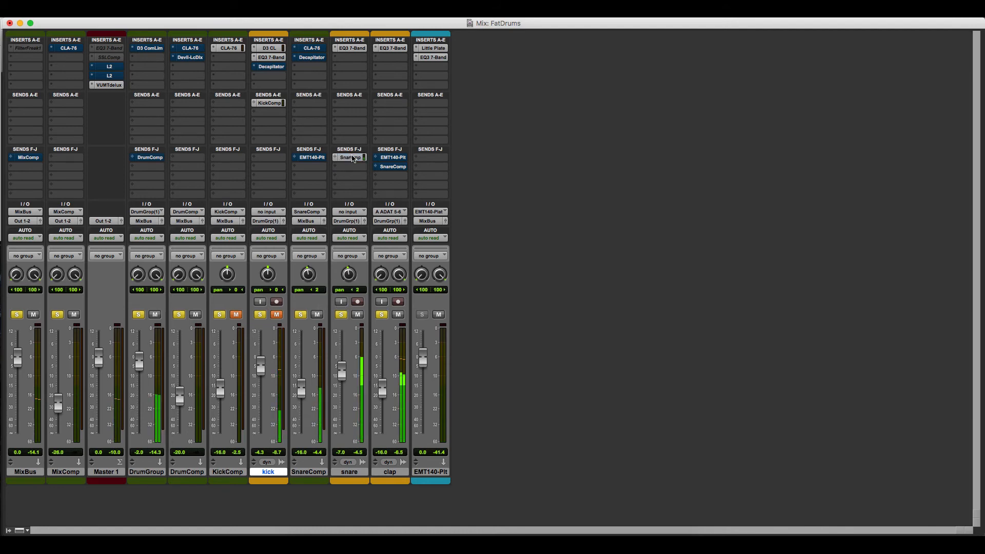
ctrl+super+click(384, 167)
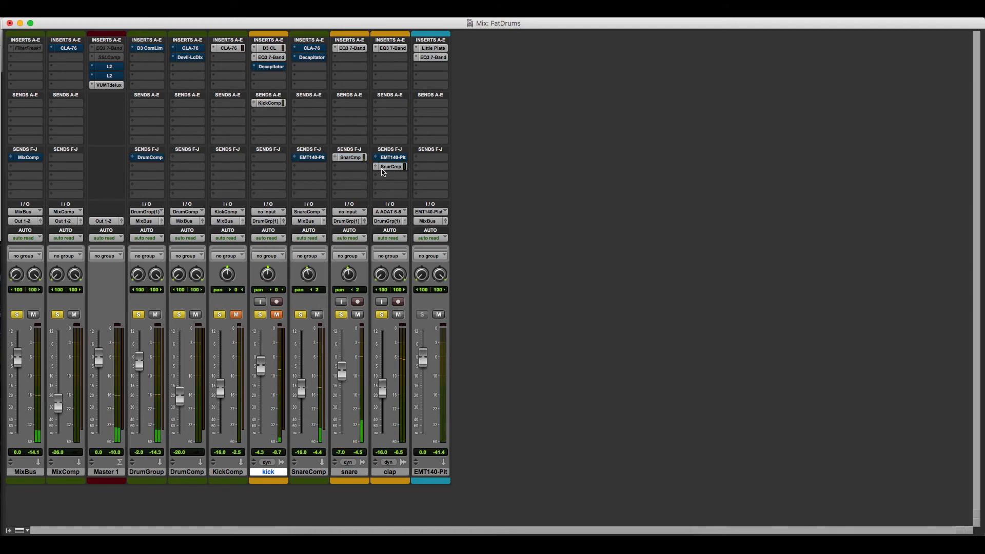
click(313, 50)
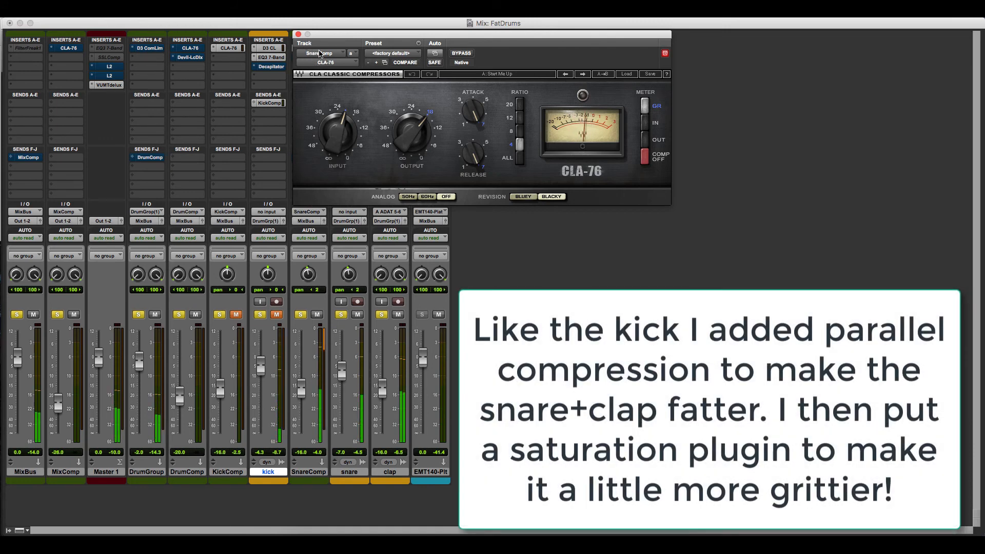
click(299, 34)
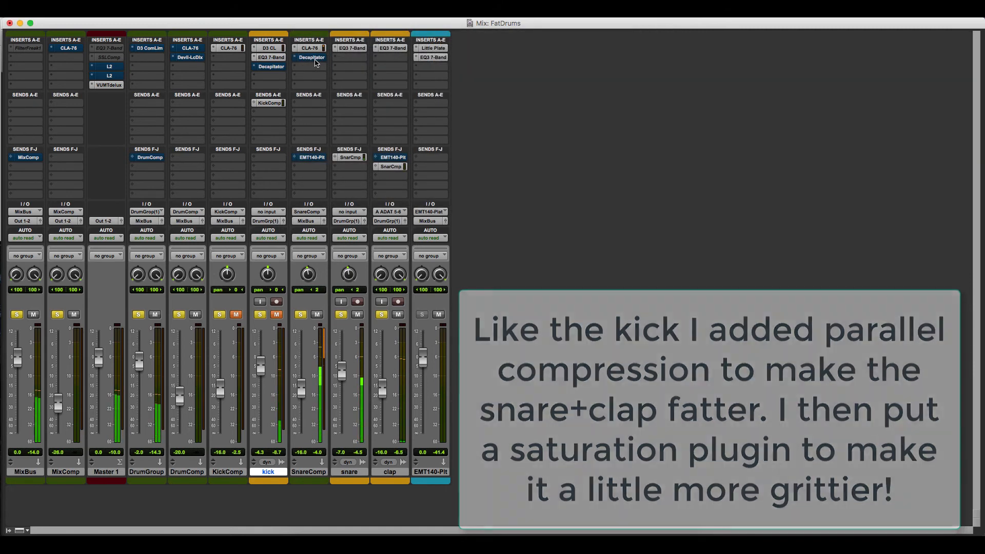
click(312, 57)
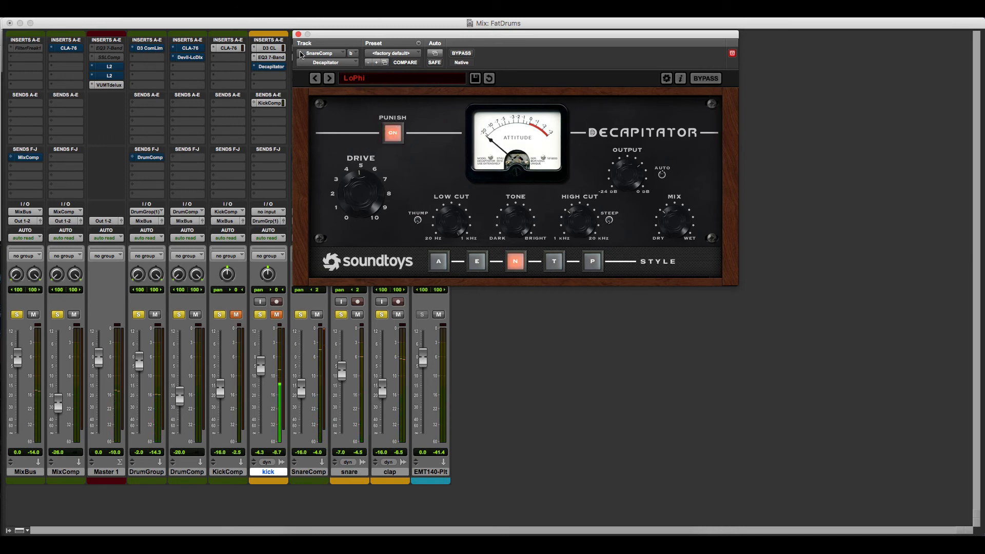
click(298, 34)
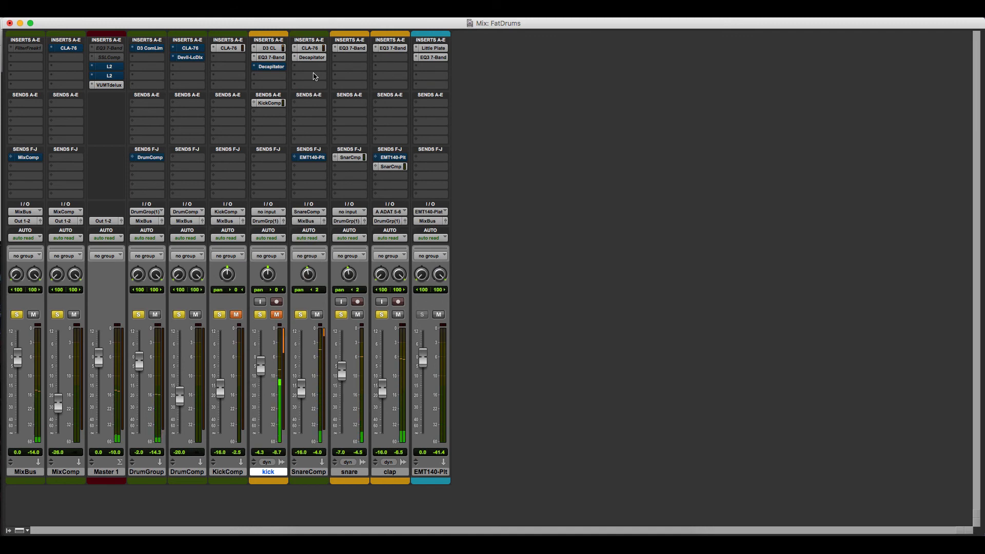
Examine the Little Plate decay and the EQ3 7-Band filter settings on the EMT140-Plate reverb track
click(437, 50)
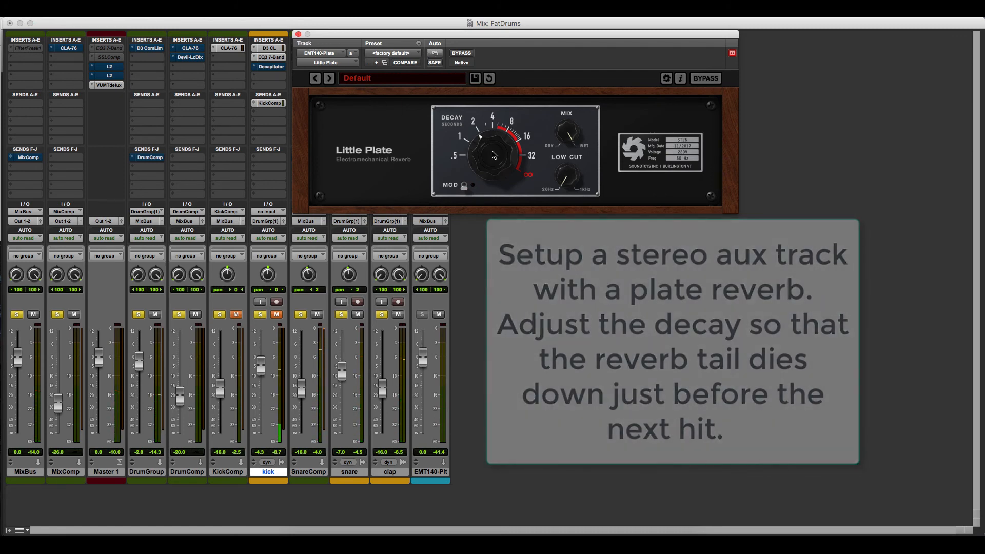
mouse_move(493, 155)
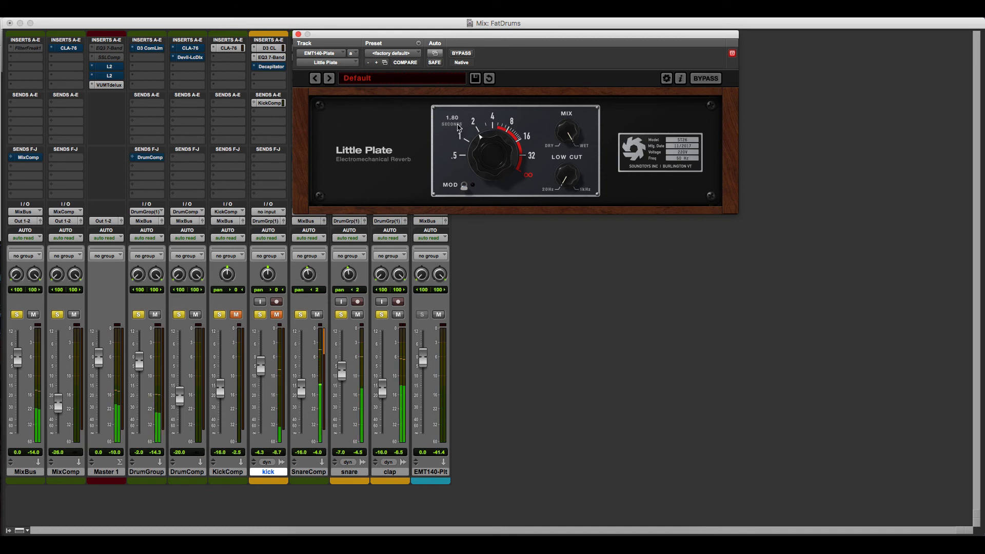
click(299, 34)
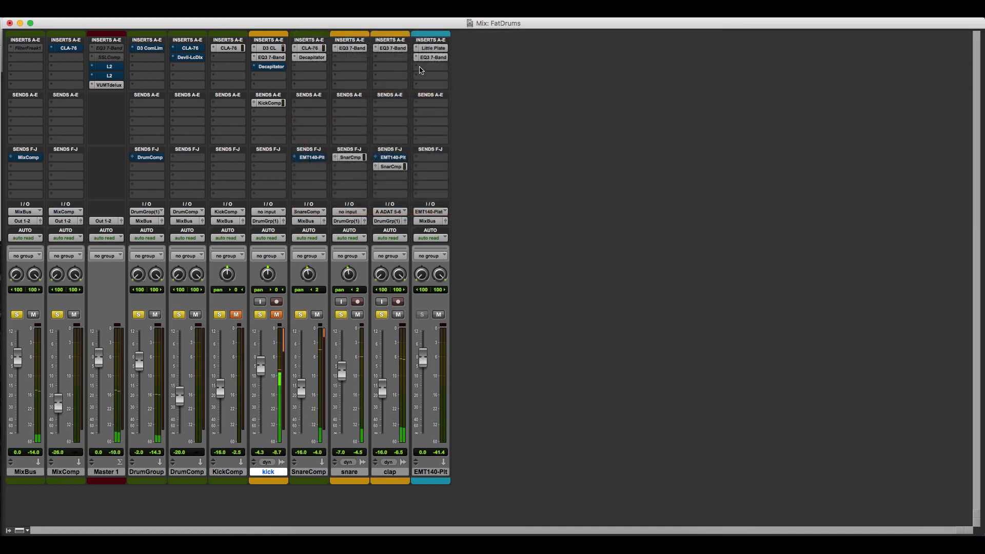
click(431, 57)
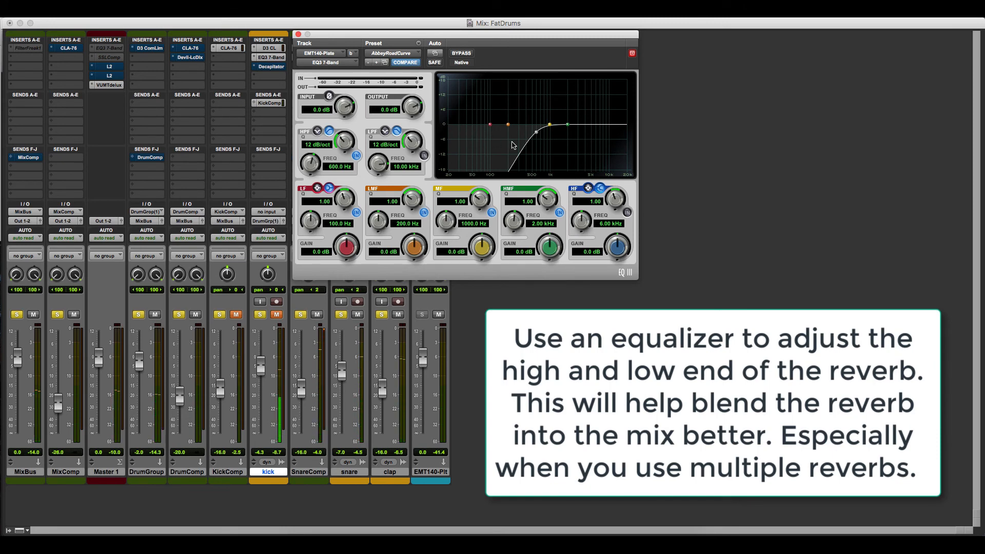
click(298, 34)
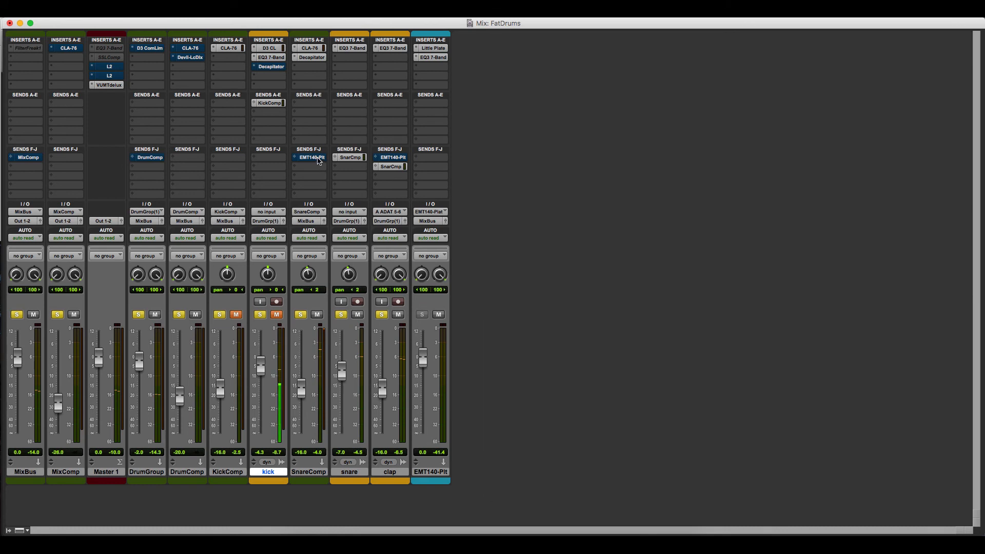
Activate the EMT140-Plate sends on the clap and SnareComp tracks, and unmute the kick and KickComp tracks
ctrl+super+click(399, 158)
ctrl+super+click(309, 158)
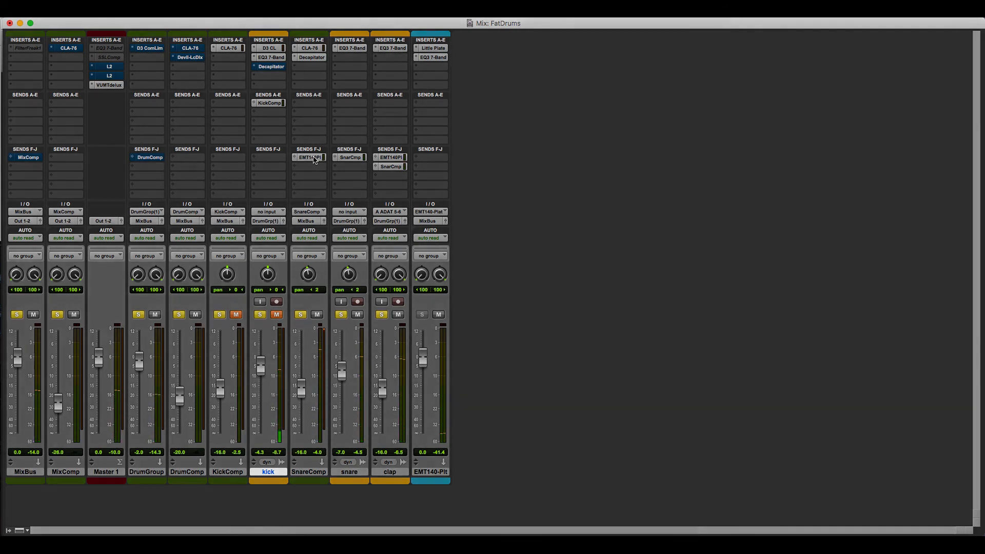
click(277, 314)
click(235, 314)
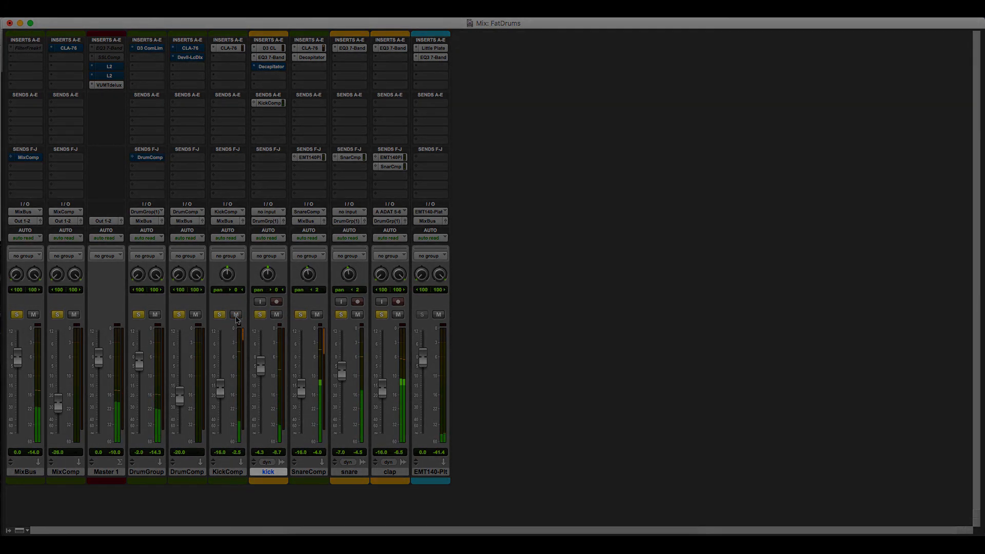